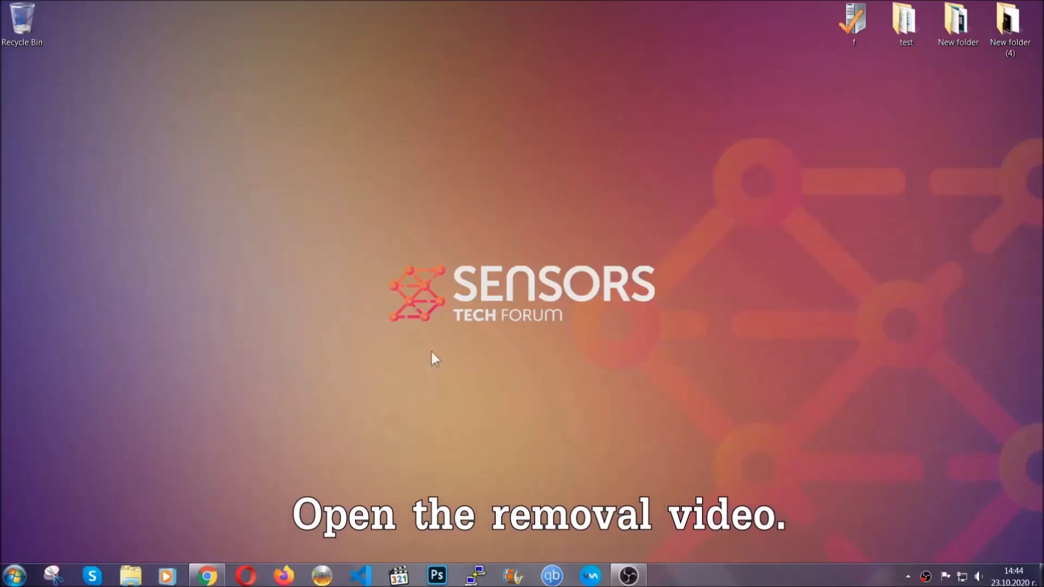
Follow the video description's SensorsTechForum link and open the downloaded SpyHunter-Installer.exe
left_click(206, 577)
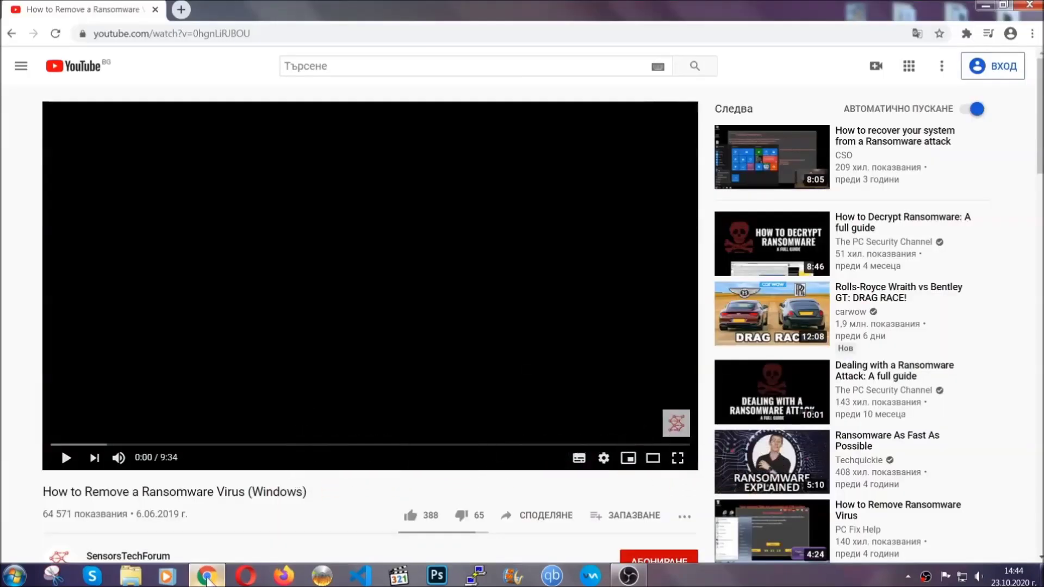
scroll(191, 443, "down", 4)
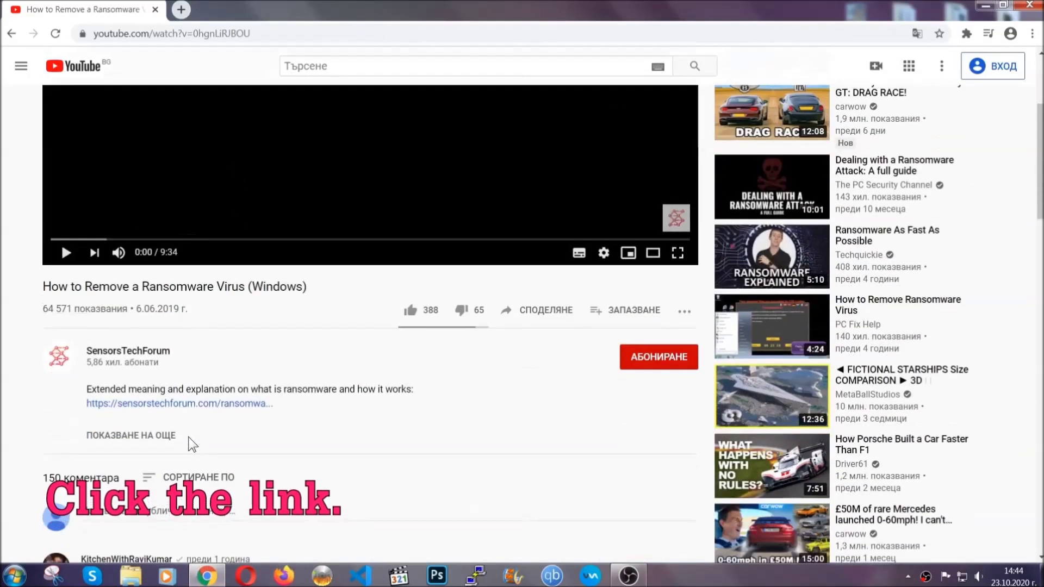
left_click(207, 405)
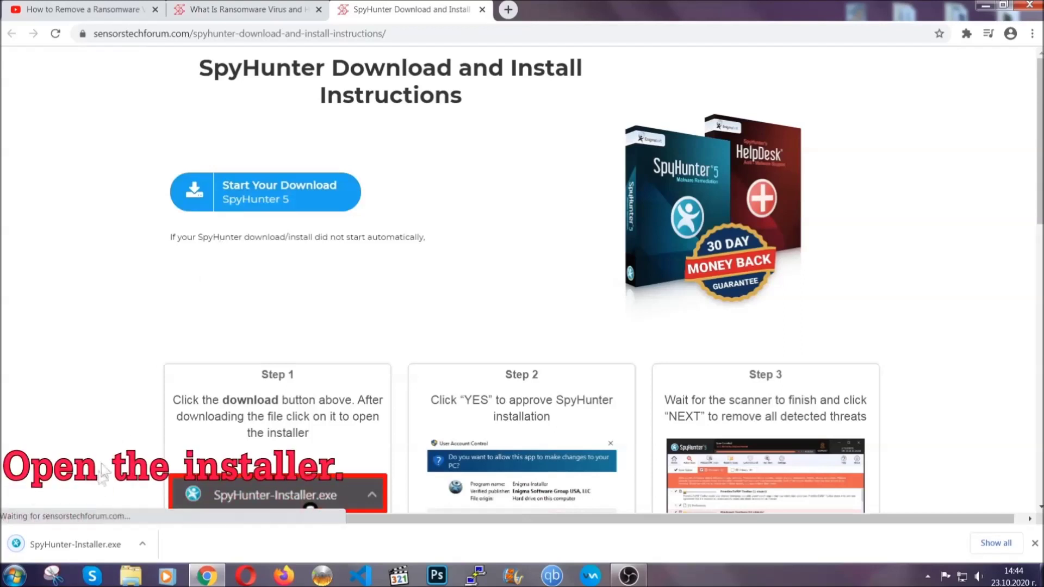
left_click(74, 543)
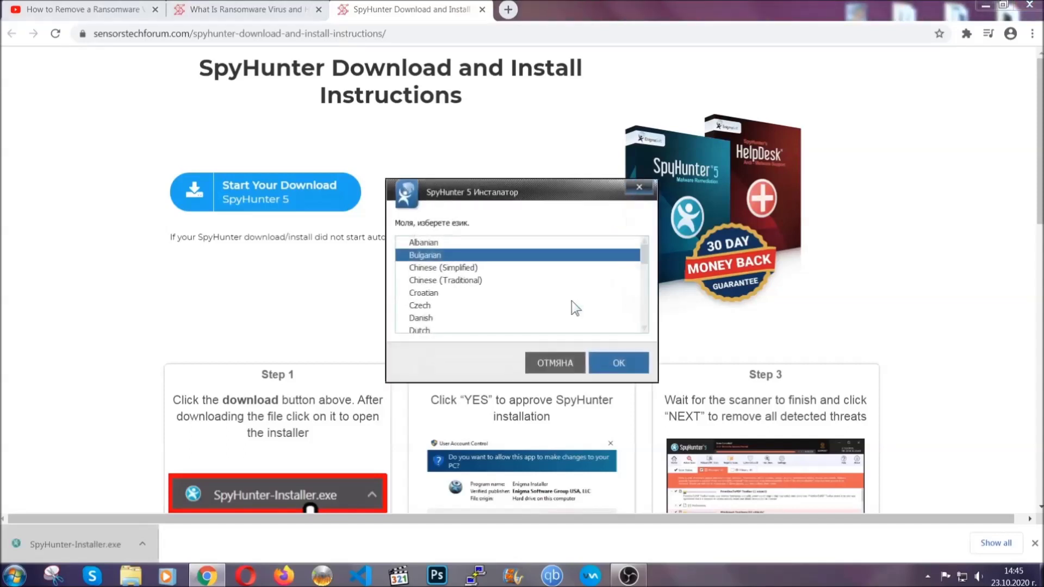
Install SpyHunter 5 in English with the EULA accepted, then finish setup to start scanning
scroll(544, 305, "down", 2)
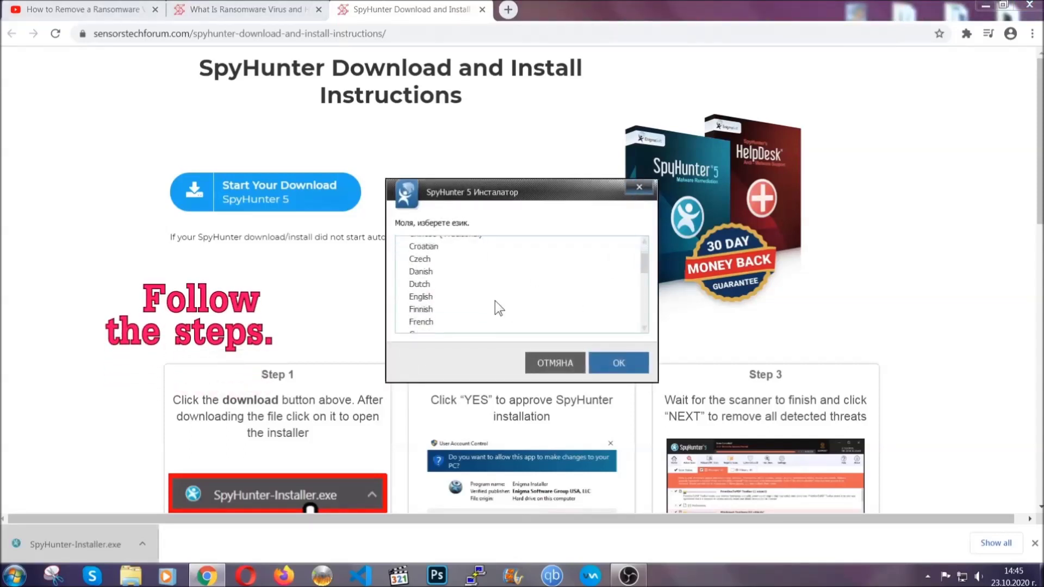
left_click(493, 298)
left_click(613, 361)
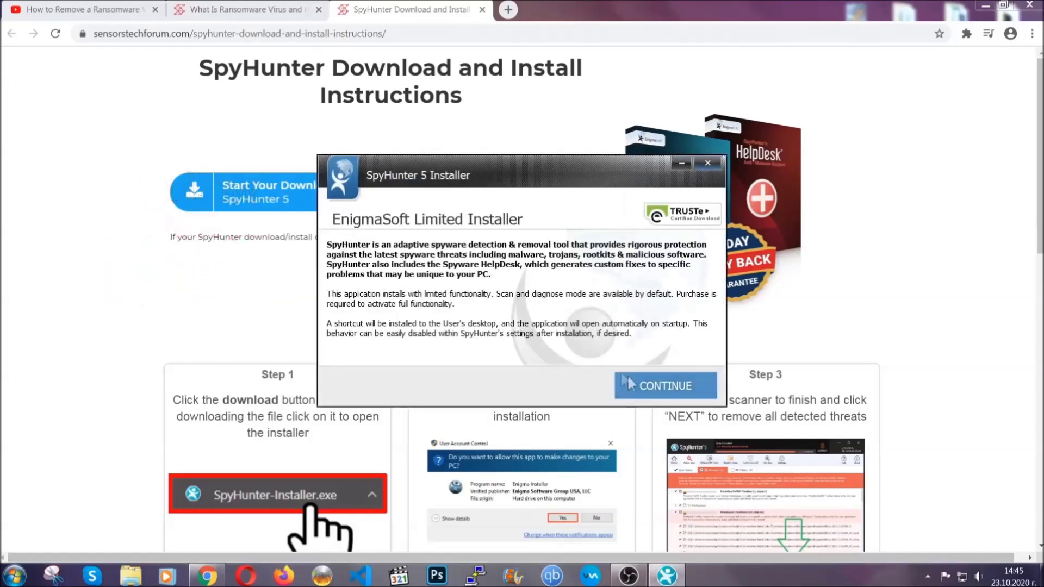
left_click(628, 381)
left_click(599, 352)
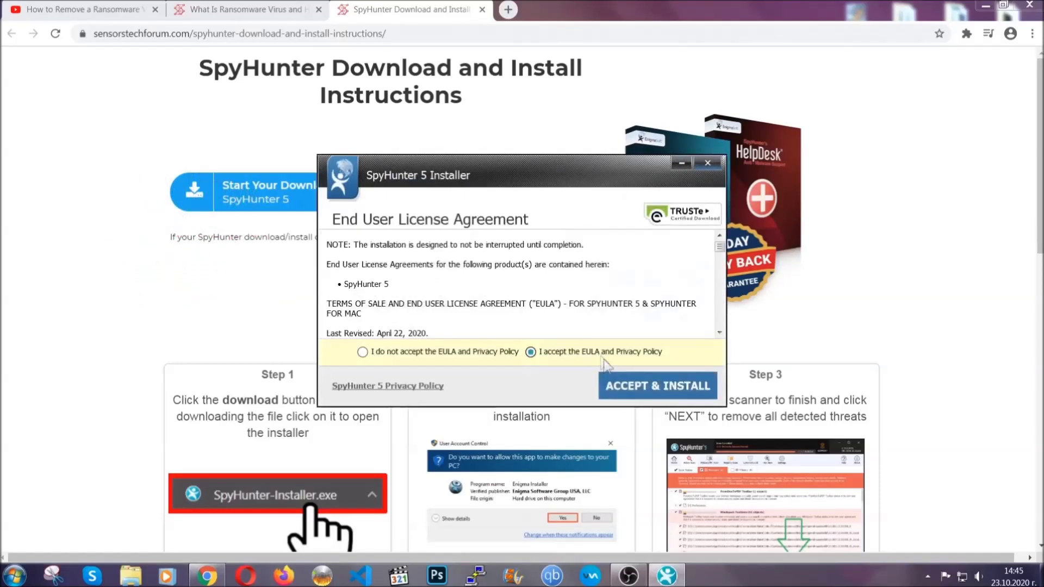
left_click(625, 385)
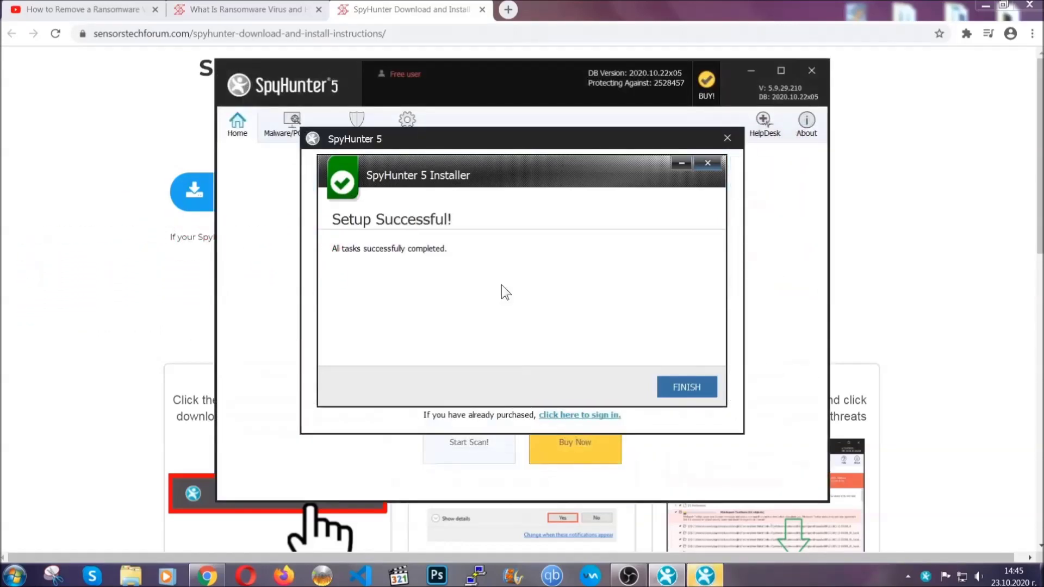
left_click(667, 390)
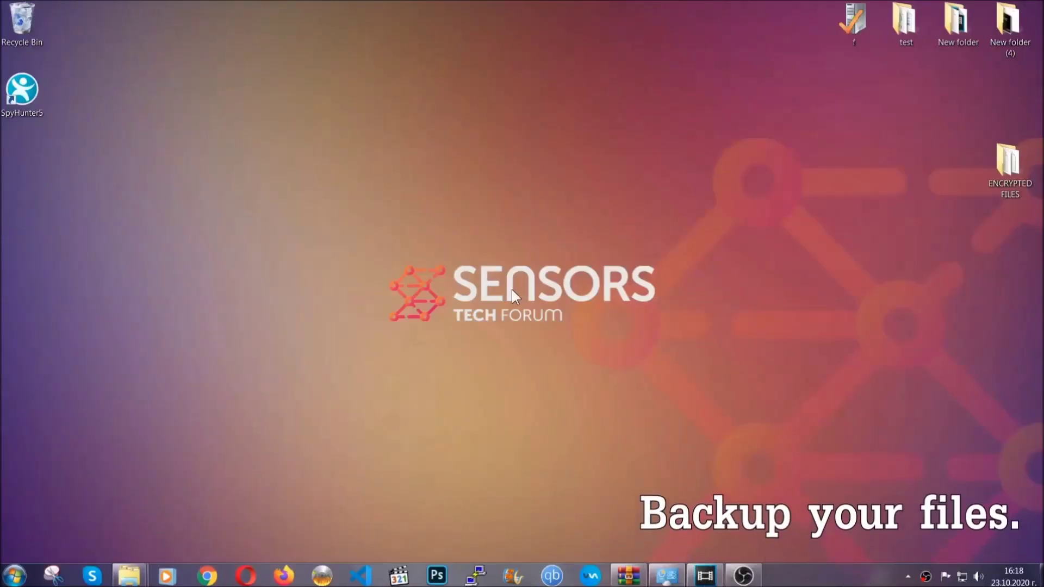
Copy all six .efji files from the ENCRYPTED FILES folder
double_click(1003, 167)
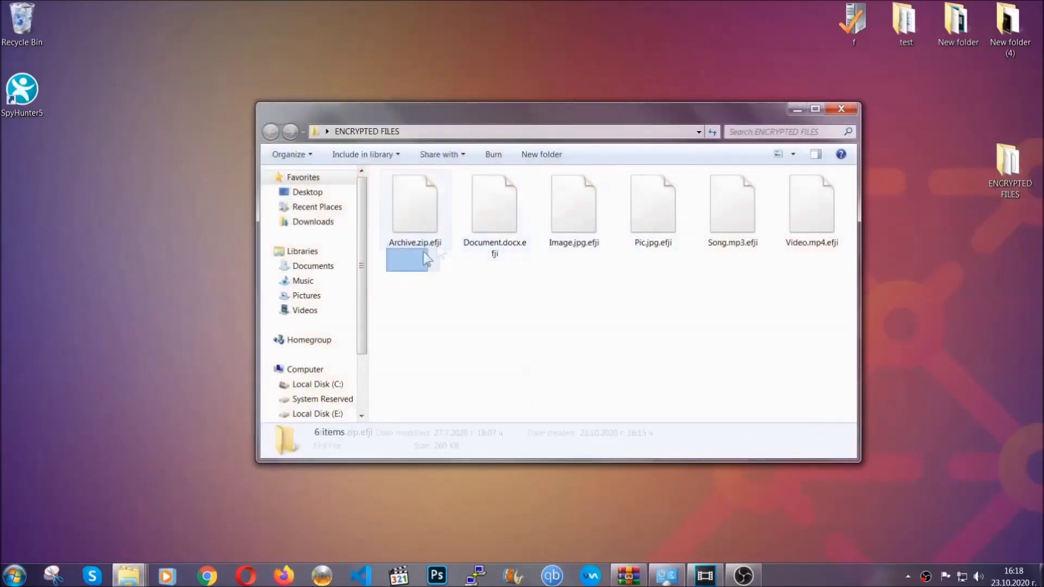
left_click_drag(427, 260, 816, 193)
right_click(817, 194)
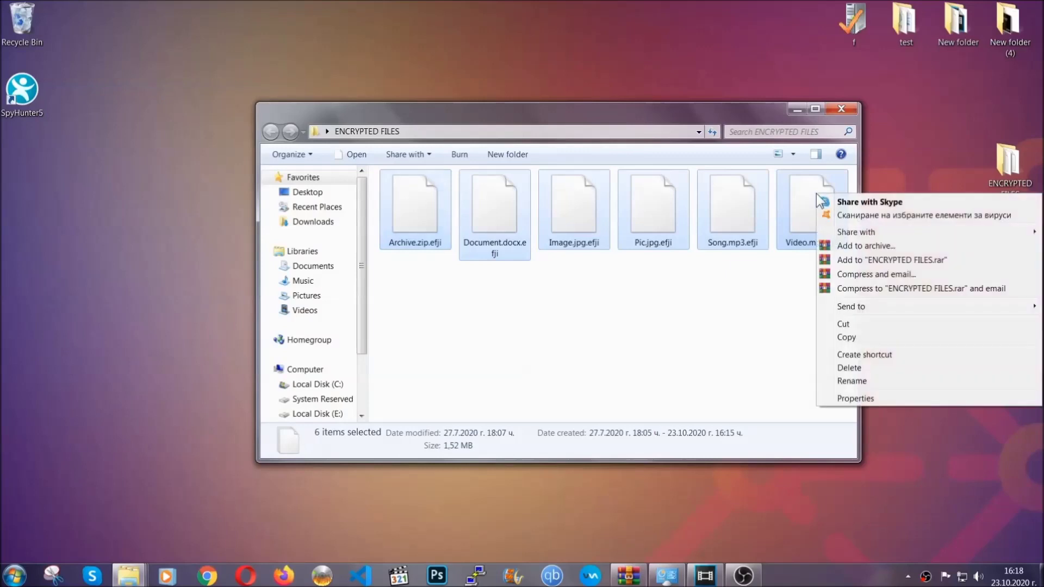
left_click(845, 339)
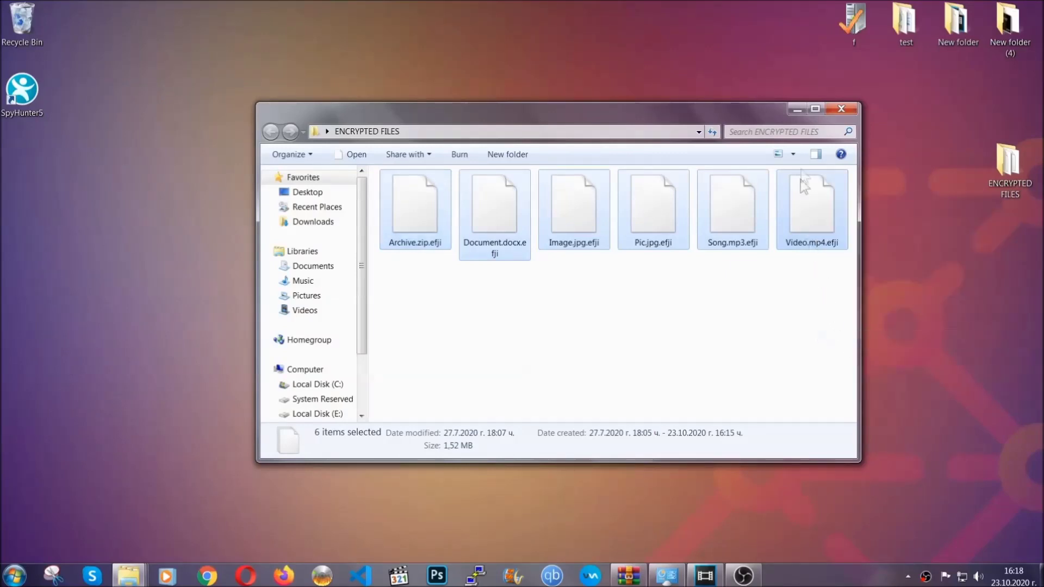
left_click(797, 110)
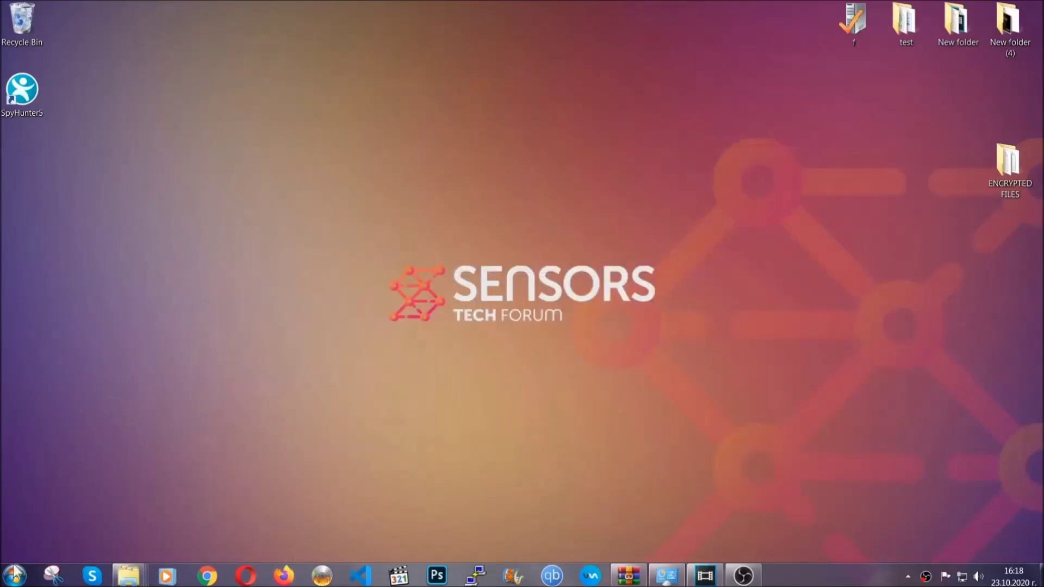
Paste the six encrypted files onto FLASH DRIVE (H:) and close the window
left_click(14, 576)
left_click(199, 409)
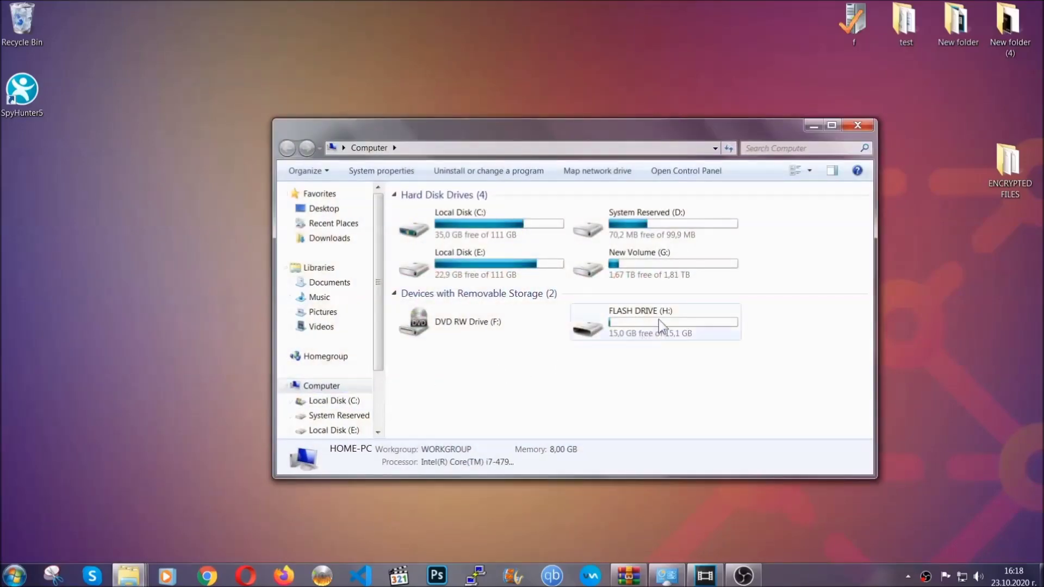
double_click(658, 318)
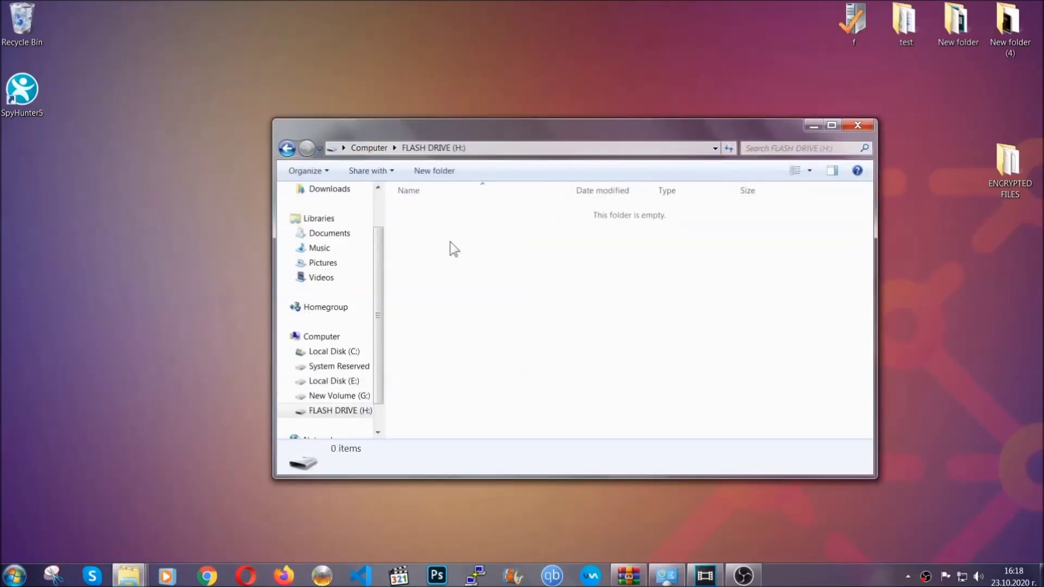
right_click(450, 243)
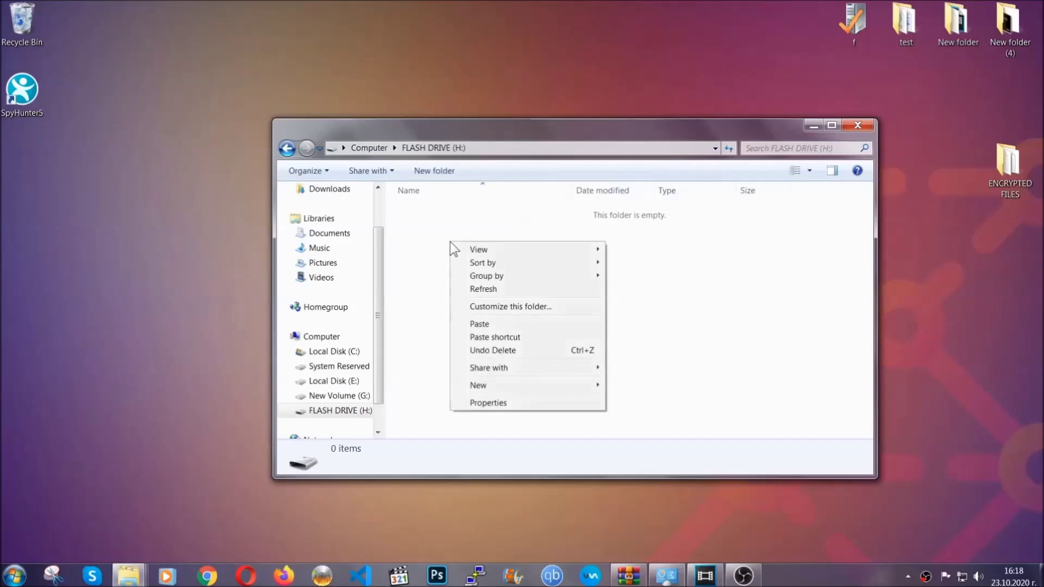
left_click(475, 325)
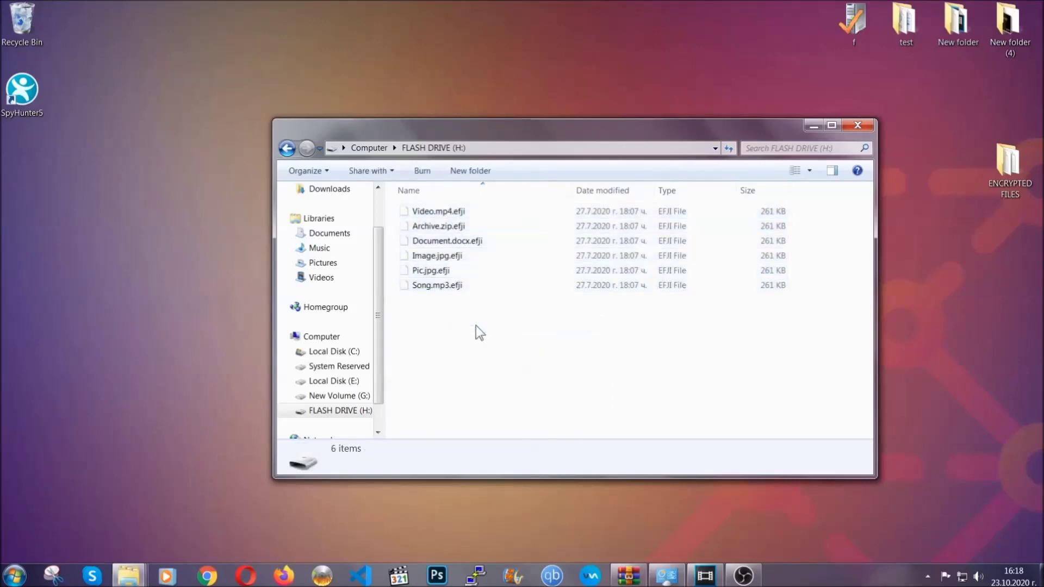
left_click(858, 126)
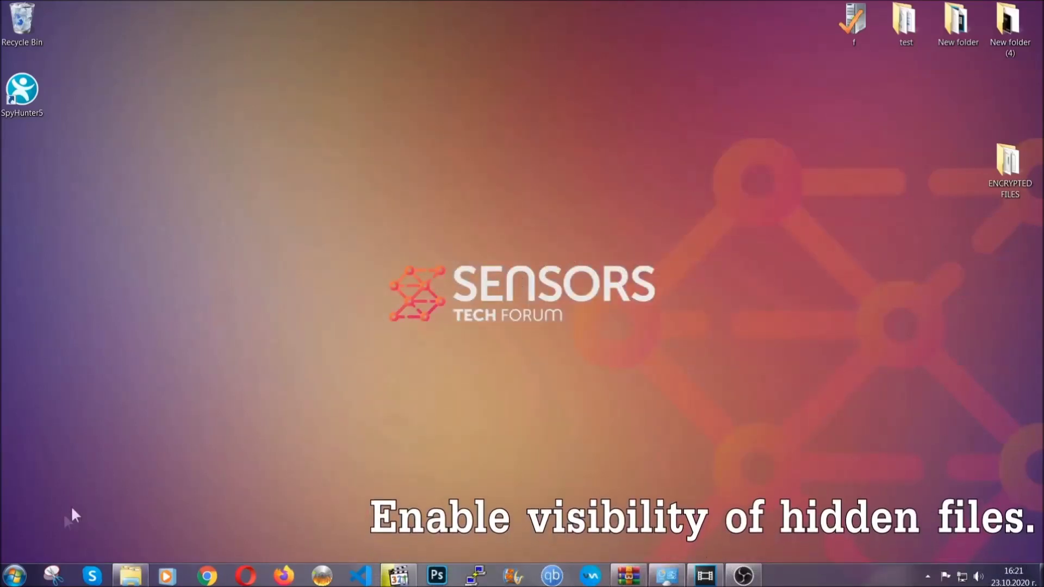
Search Start for 'hidden files and folders' and apply 'Show hidden files, folders, and drives'
left_click(15, 575)
left_click(42, 544)
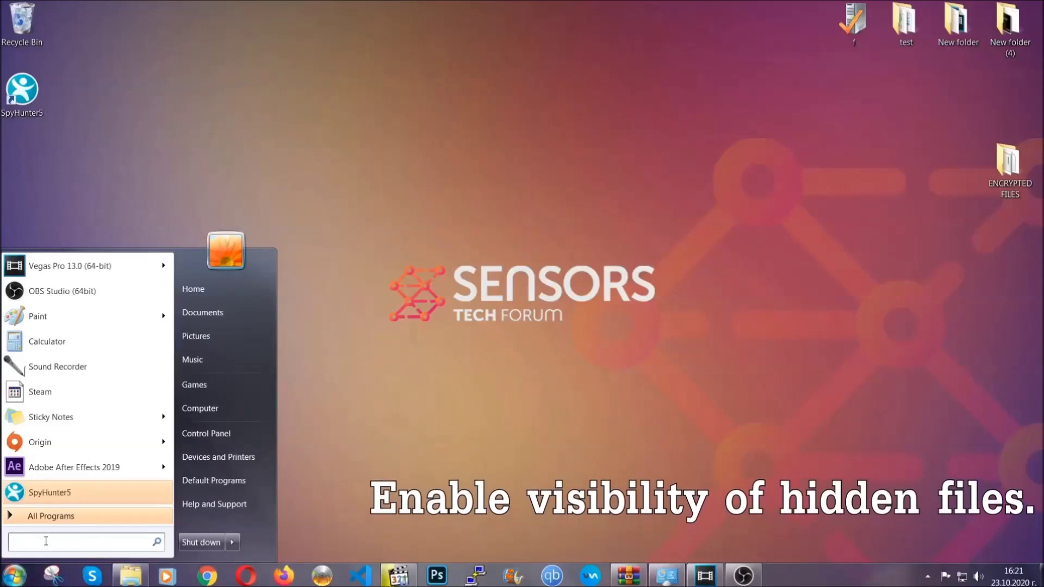
type("showh")
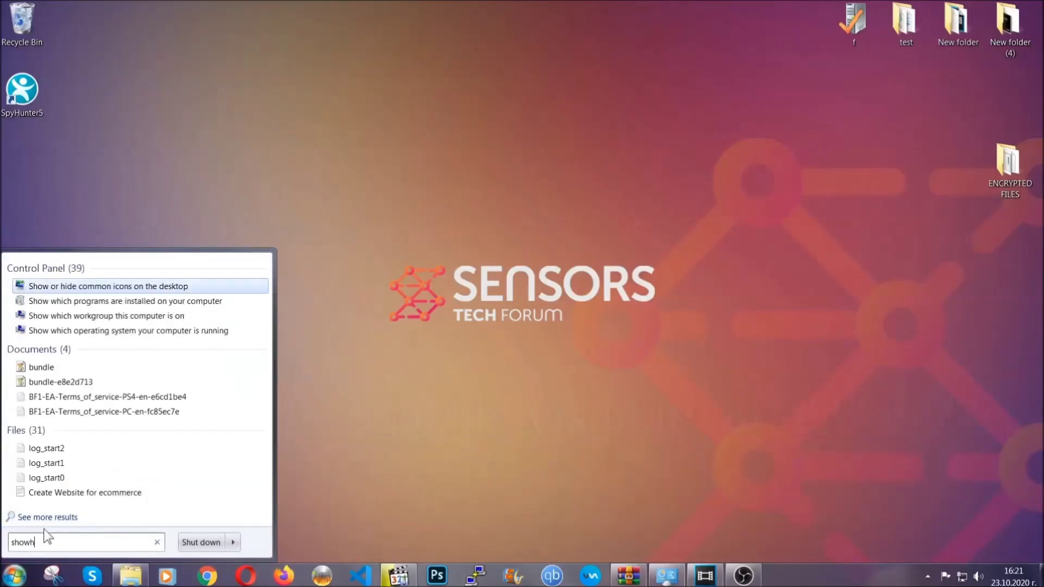
key("BackSpace")
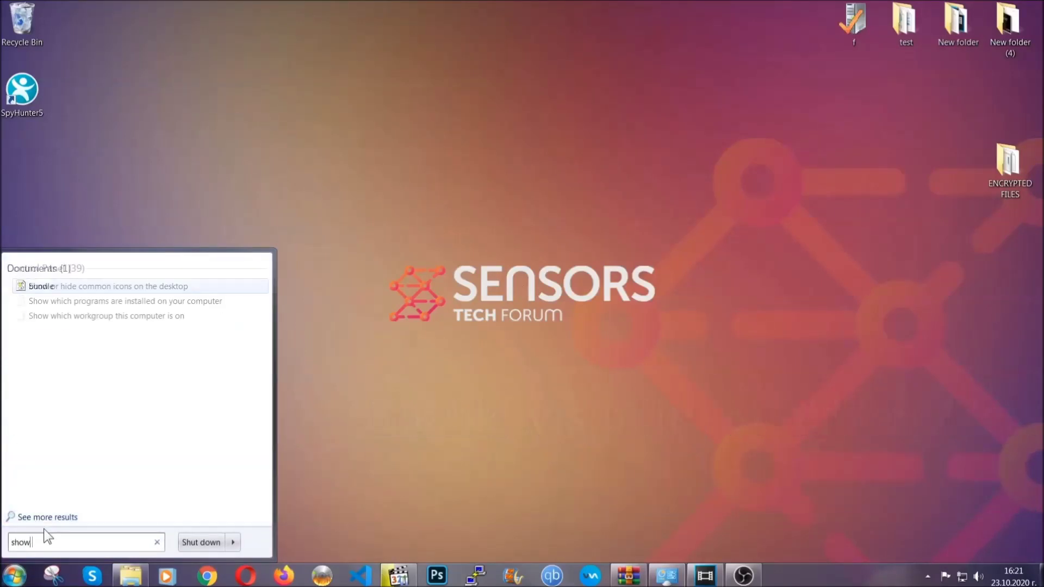
type("hidden files and folders")
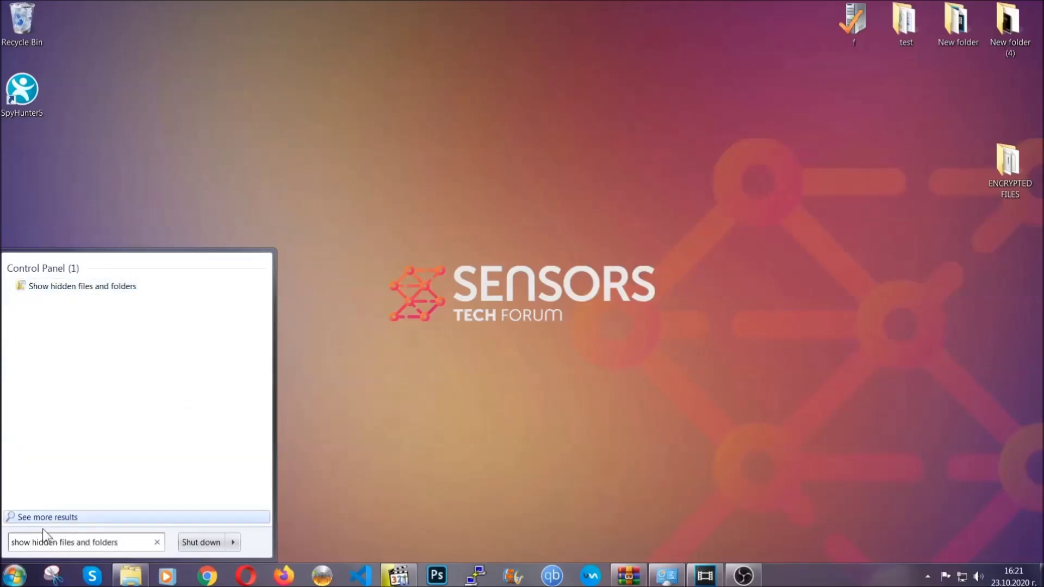
left_click(123, 287)
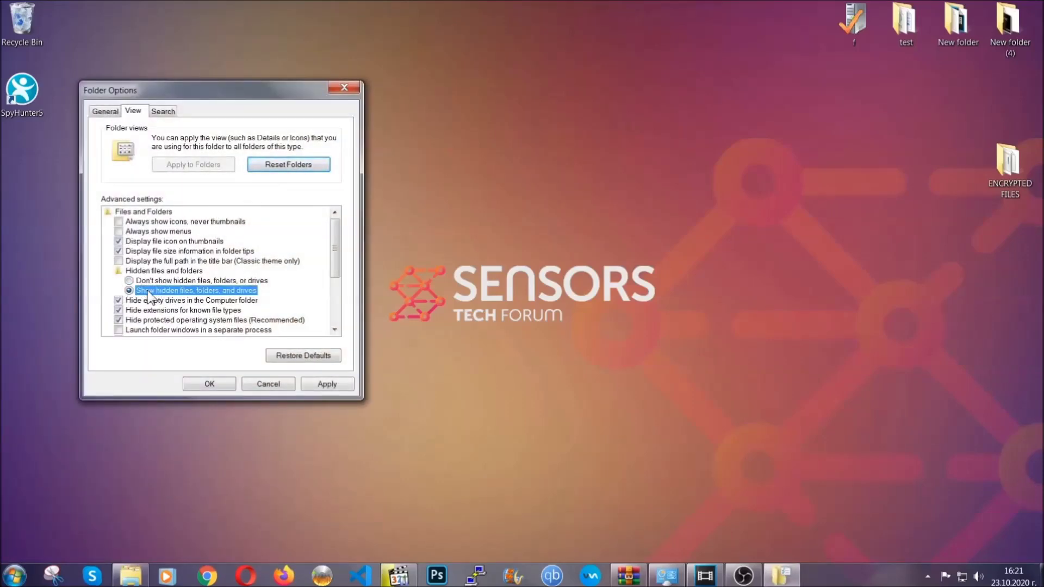
left_click(323, 387)
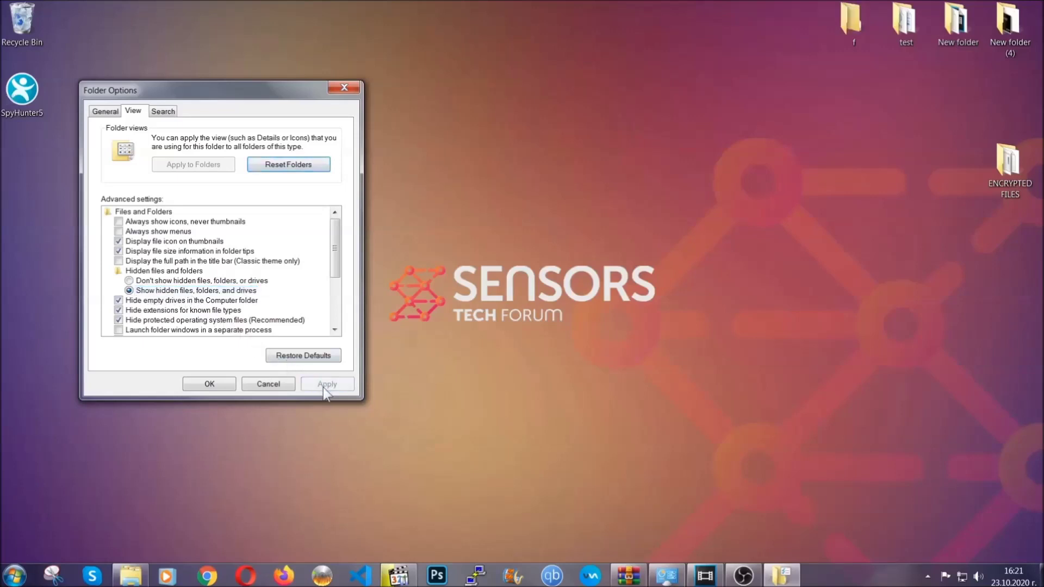
left_click(209, 383)
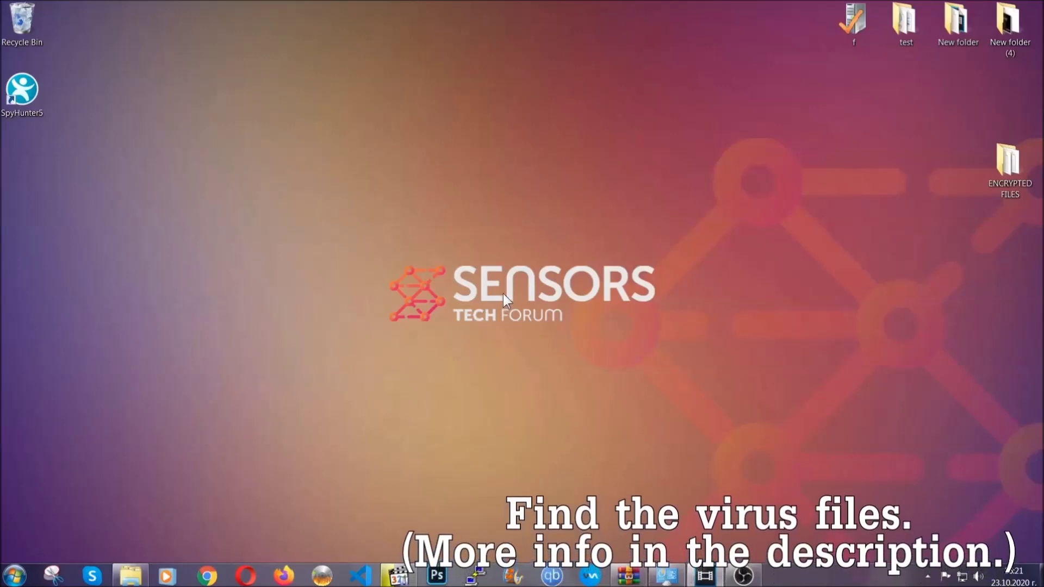
Search the whole computer for 'fileextension:exe Example Vir' from the Computer window
left_click(14, 575)
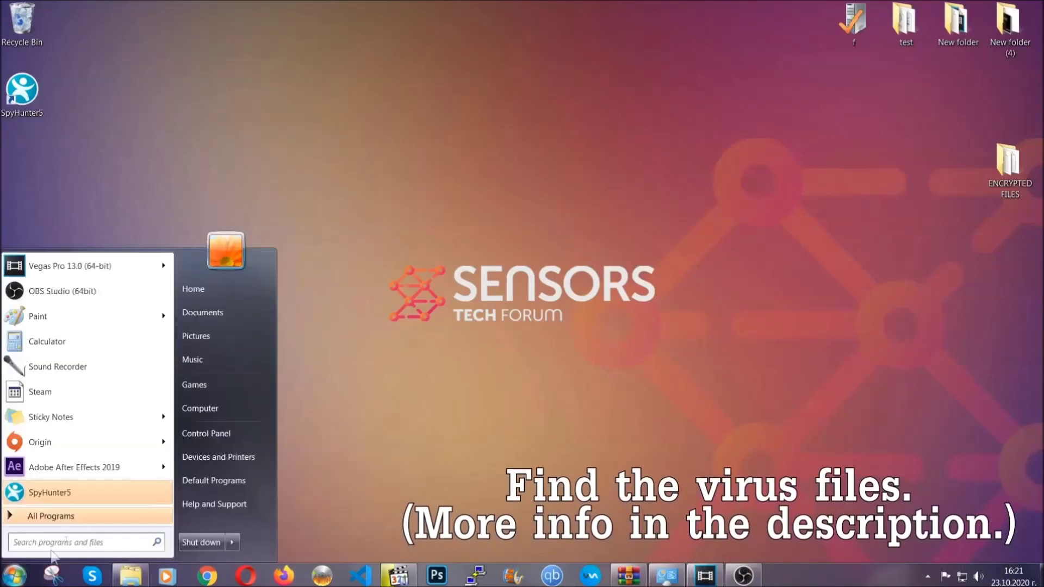
left_click(215, 407)
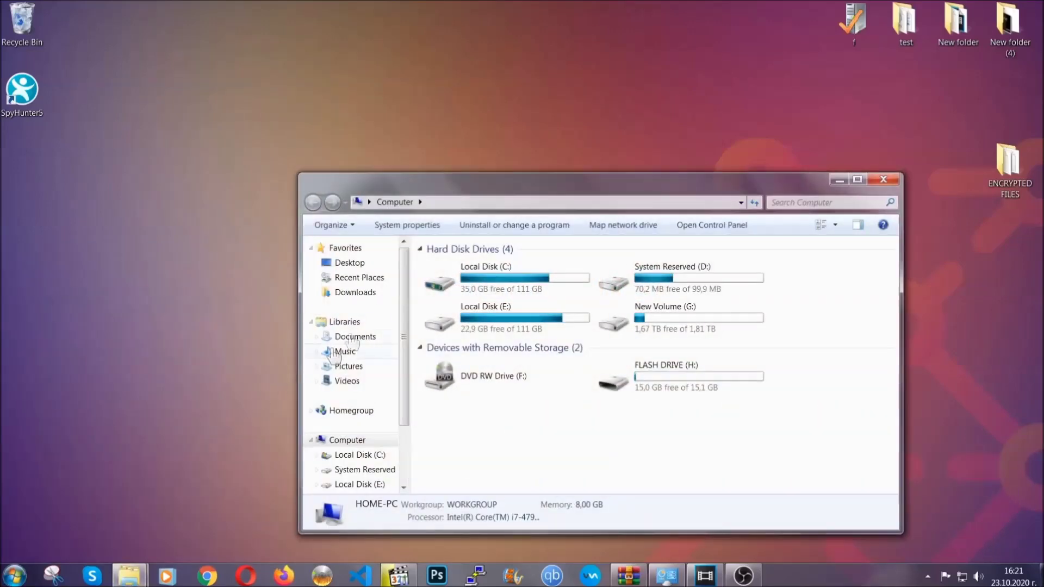
left_click_drag(568, 191, 499, 145)
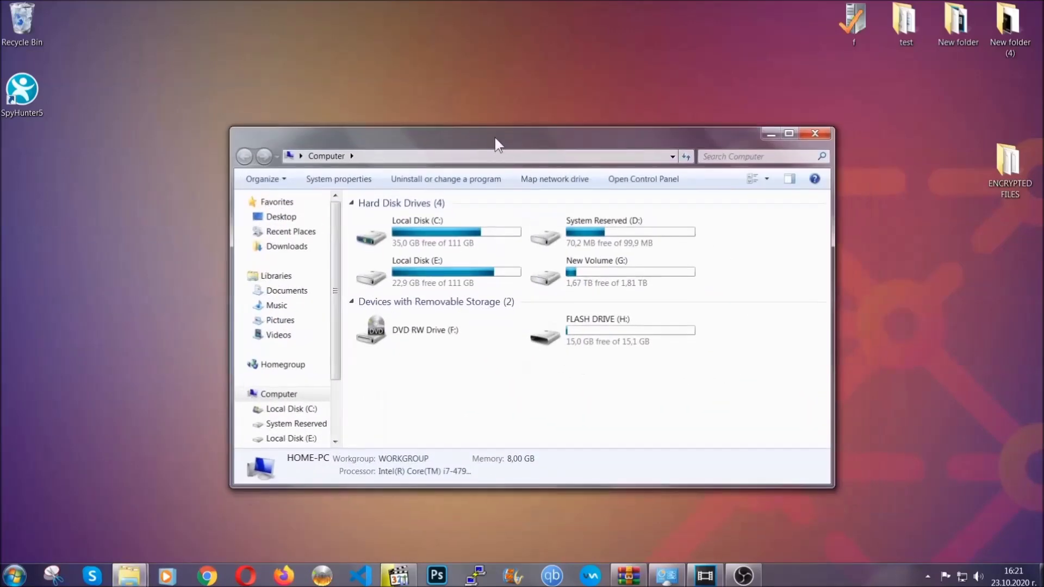
left_click(709, 156)
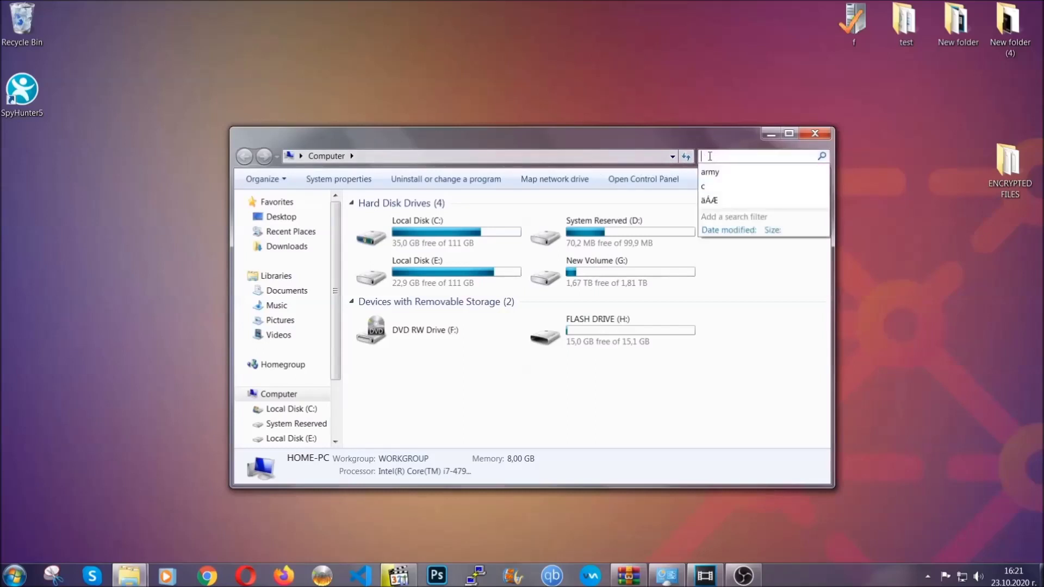
type("file")
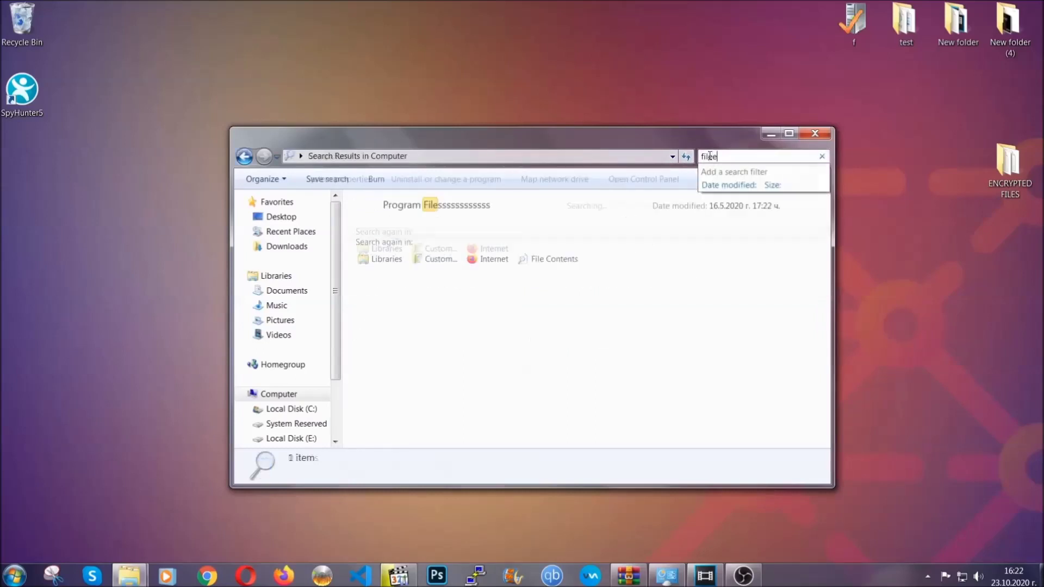
type("extension")
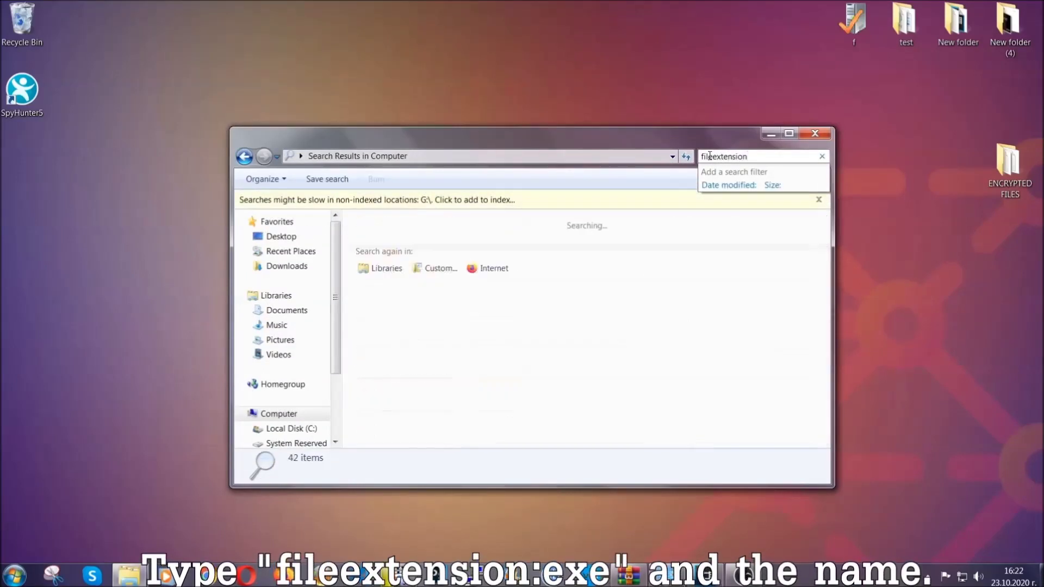
type(":exe E")
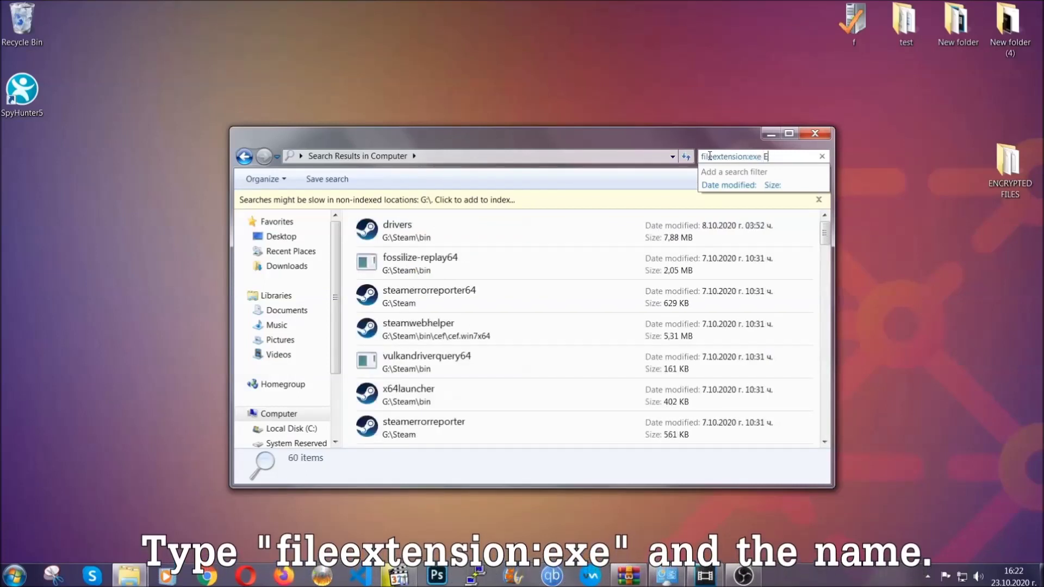
type("xample Virus Name")
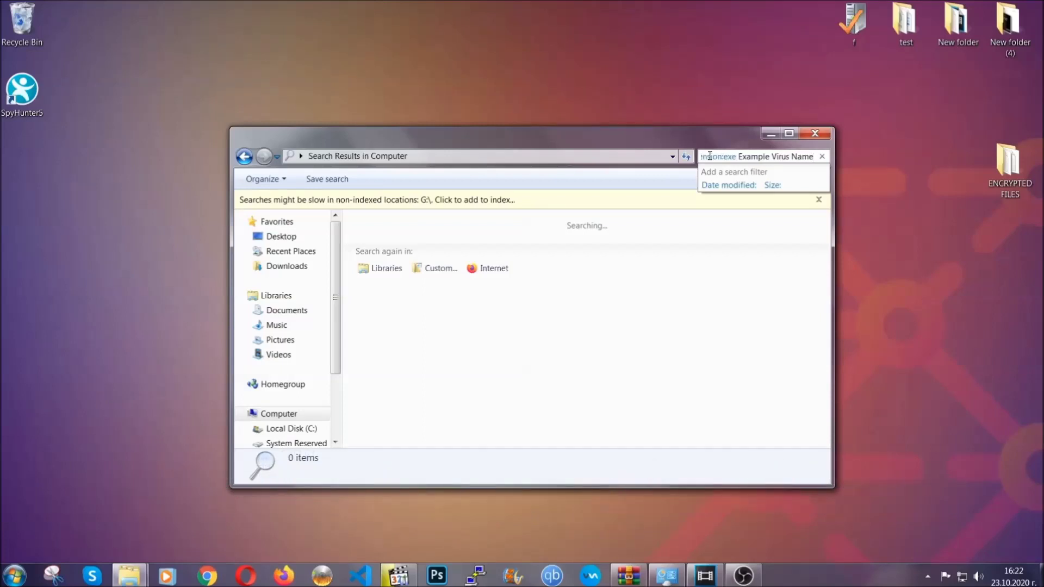
key("Return")
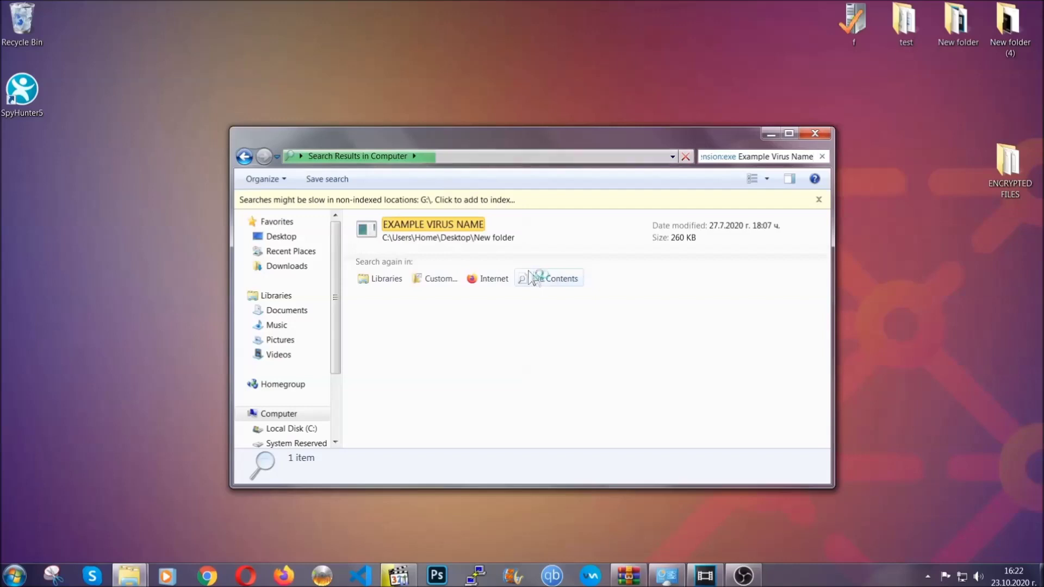
Delete the EXAMPLE VIRUS NAME file to the Recycle Bin and close the search window
left_click(455, 220)
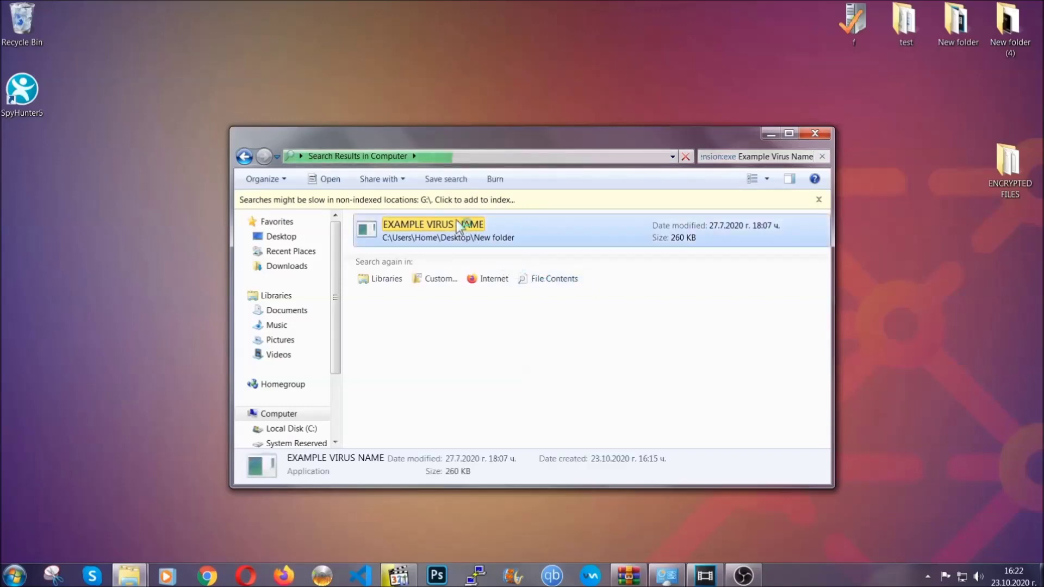
right_click(457, 223)
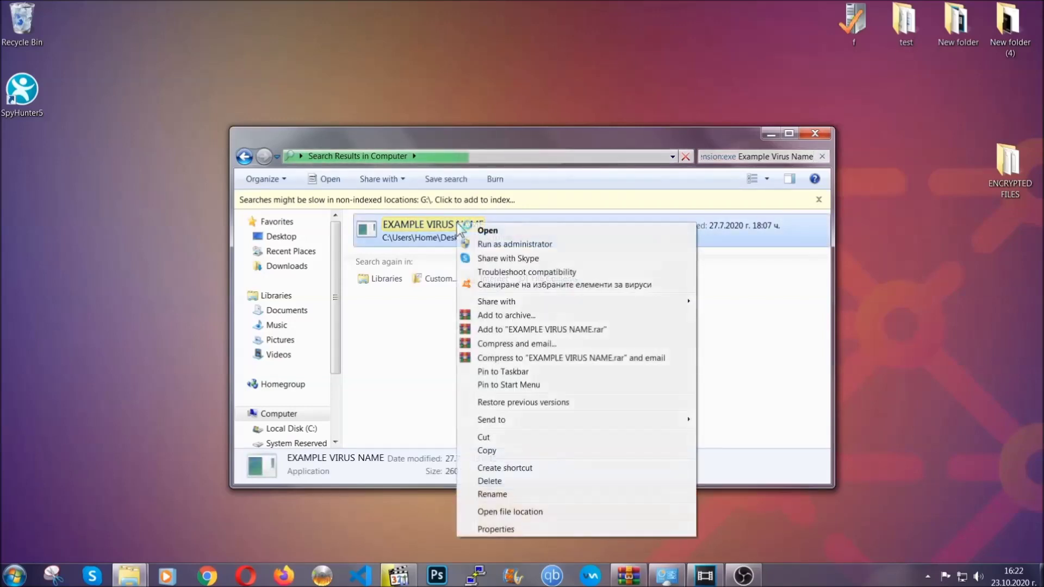
left_click(504, 482)
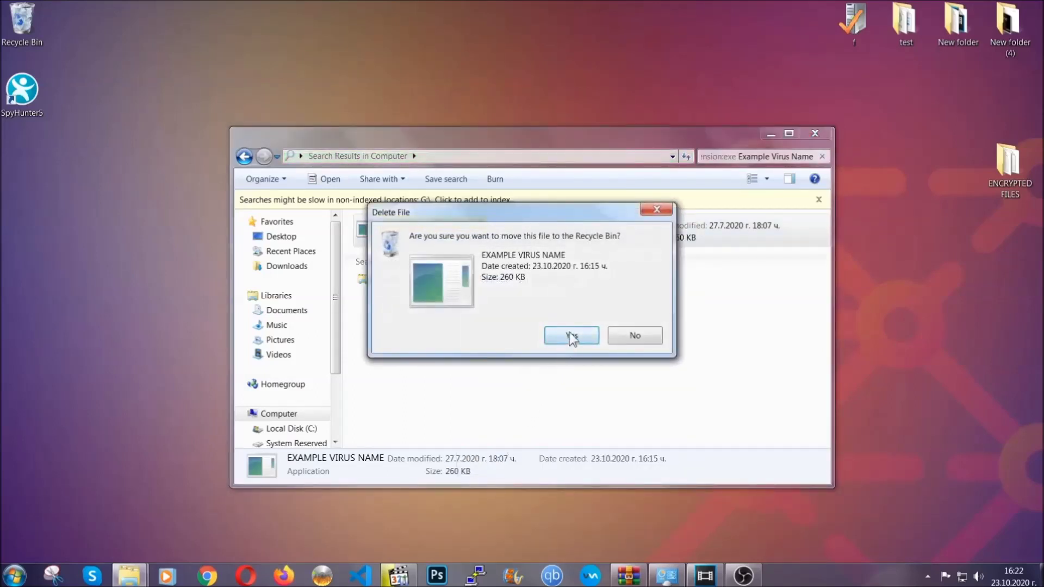
left_click(571, 336)
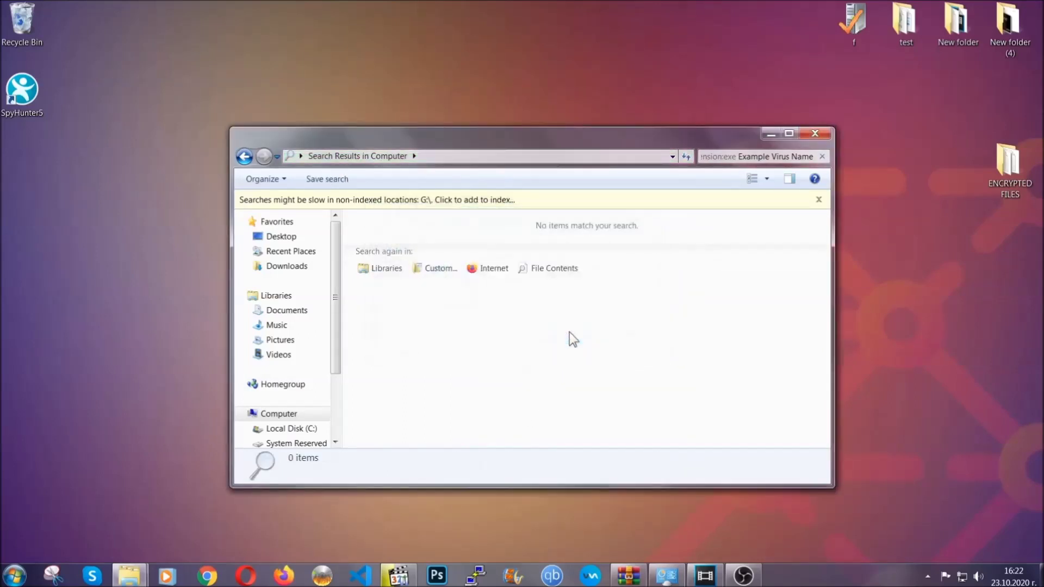
left_click(815, 133)
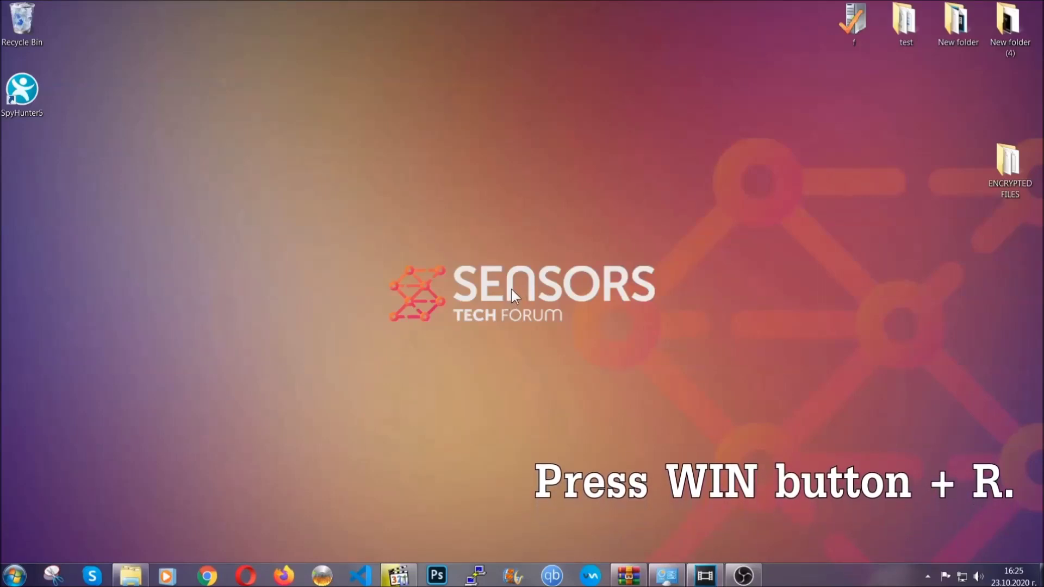
Launch Registry Editor by running REGEDIT from the Run prompt
key("super+r")
left_click(113, 490)
left_click_drag(98, 494, 13, 492)
type("REGEDIT")
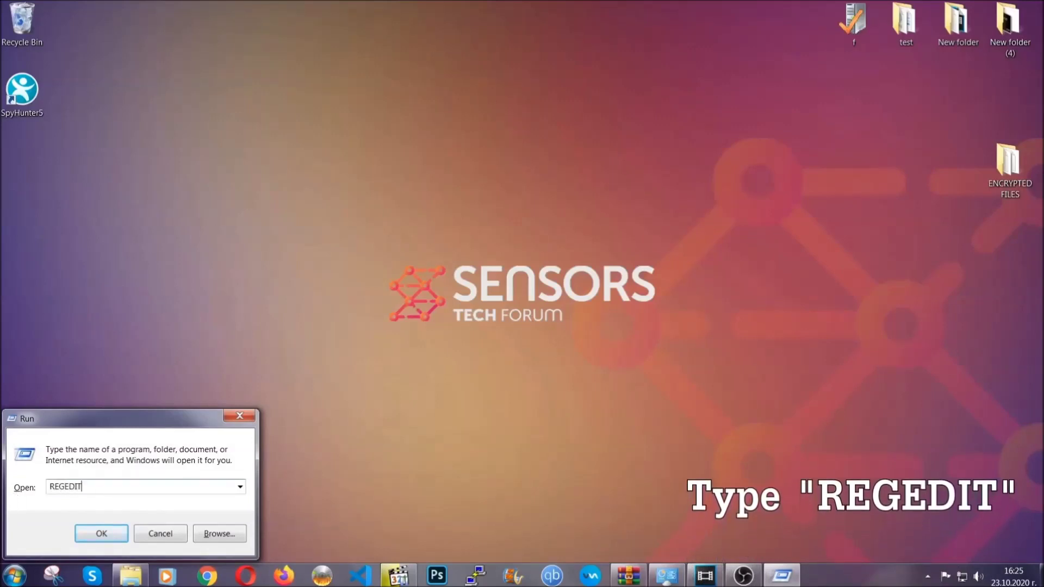
left_click(89, 531)
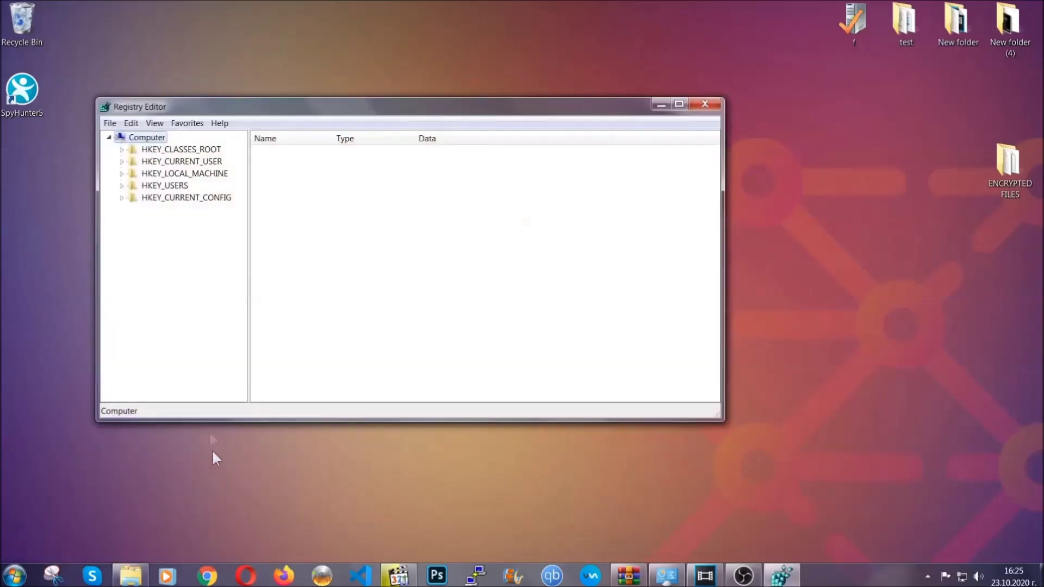
Export the entire registry to the Desktop as BACKUP
left_click(110, 124)
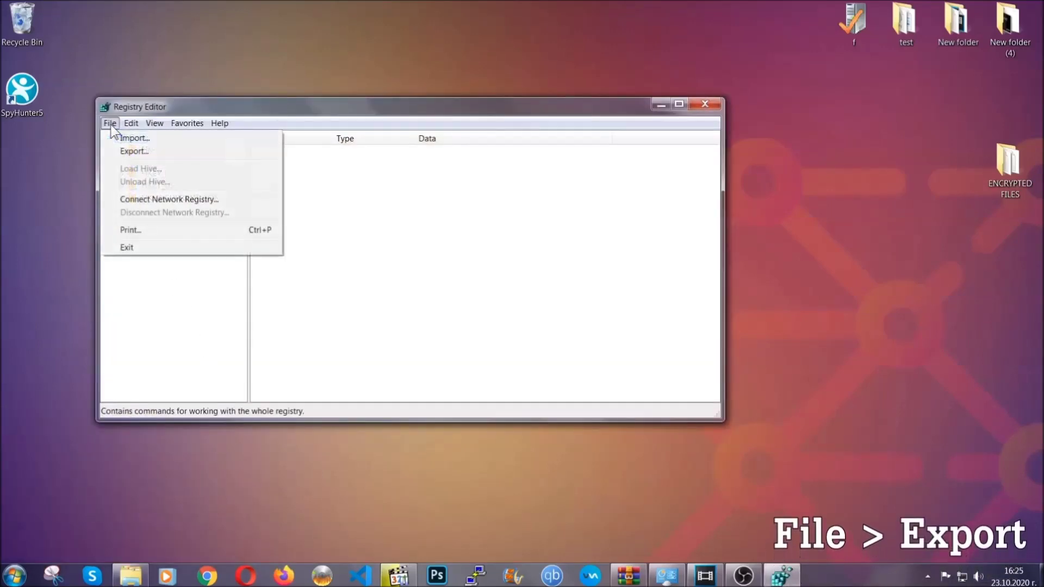
left_click(135, 150)
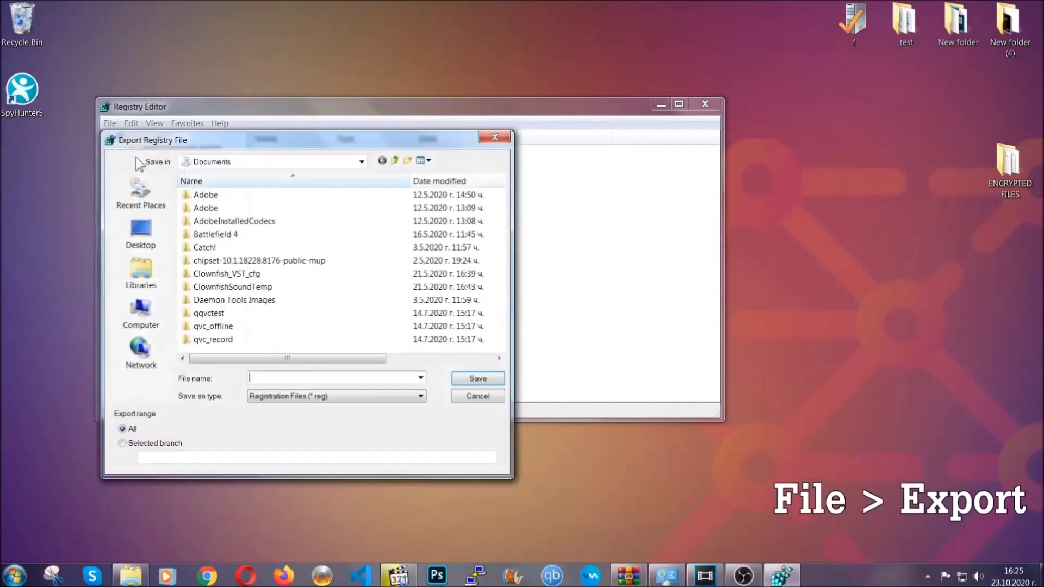
left_click(135, 229)
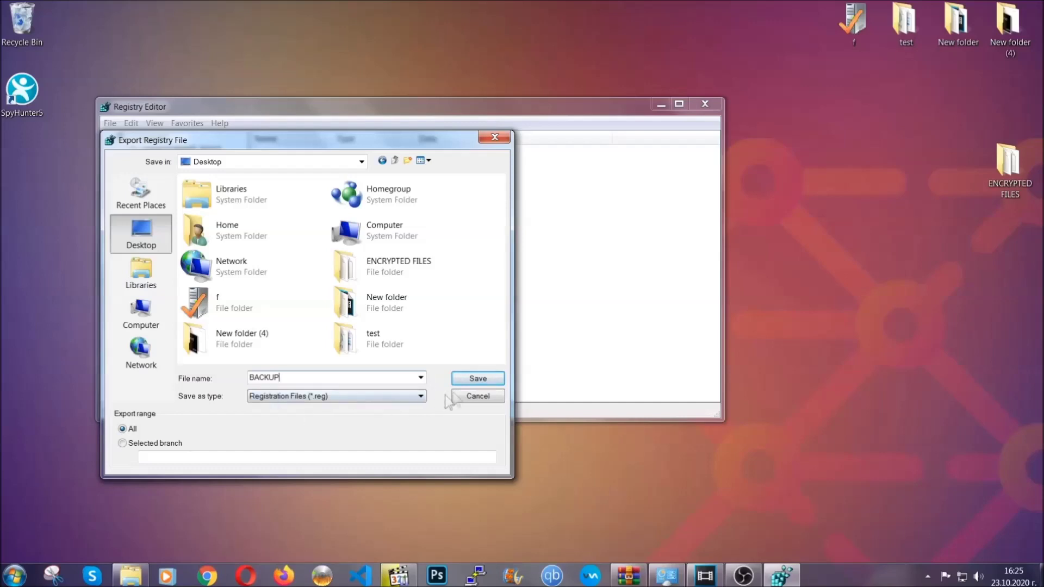
left_click(471, 380)
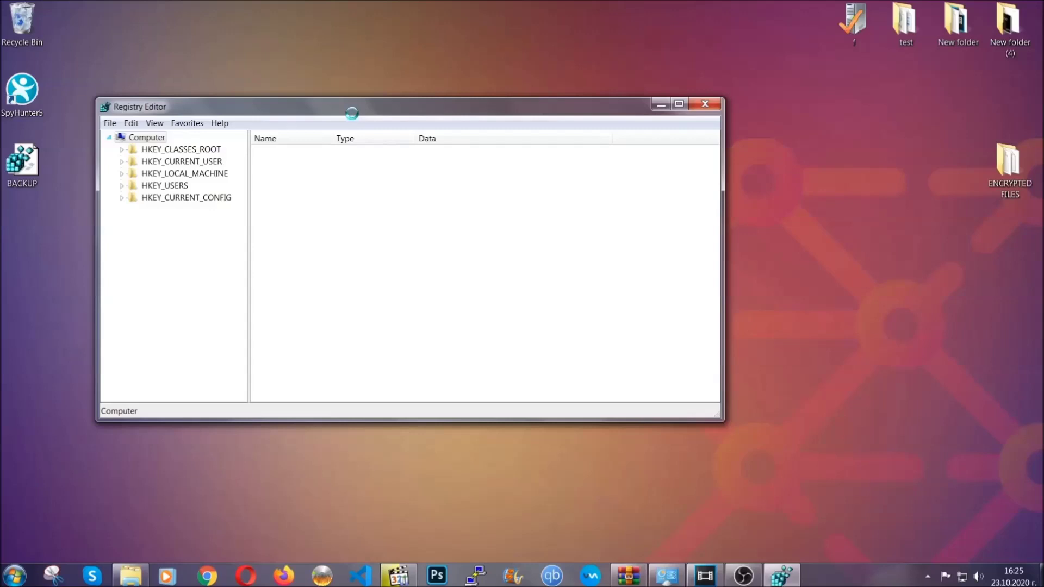
left_click_drag(352, 115, 455, 148)
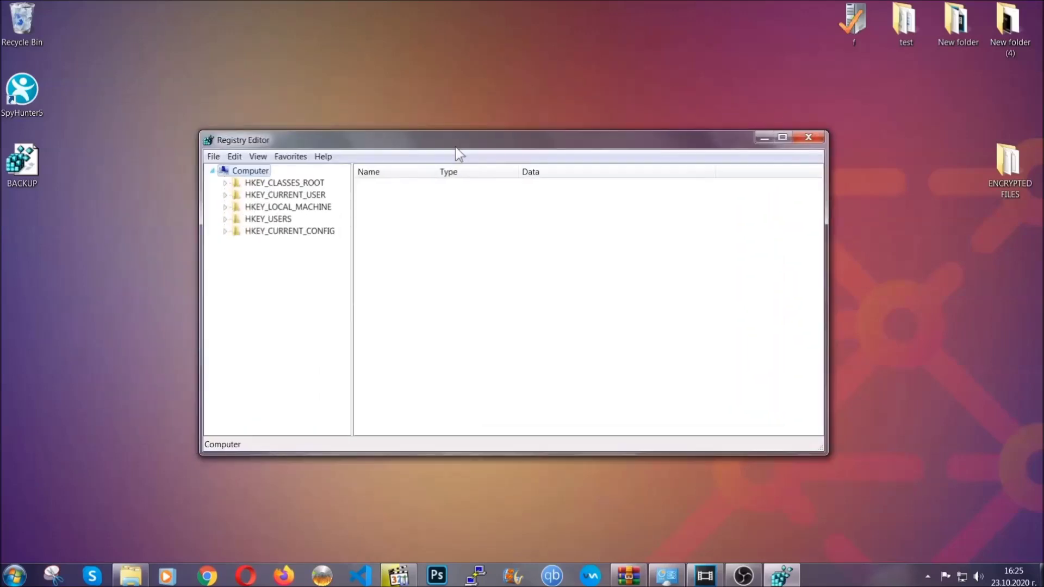
Find RunOnce in the registry, then select the HKCU CurrentVersion Run key listing THE VIRUS
left_click(213, 158)
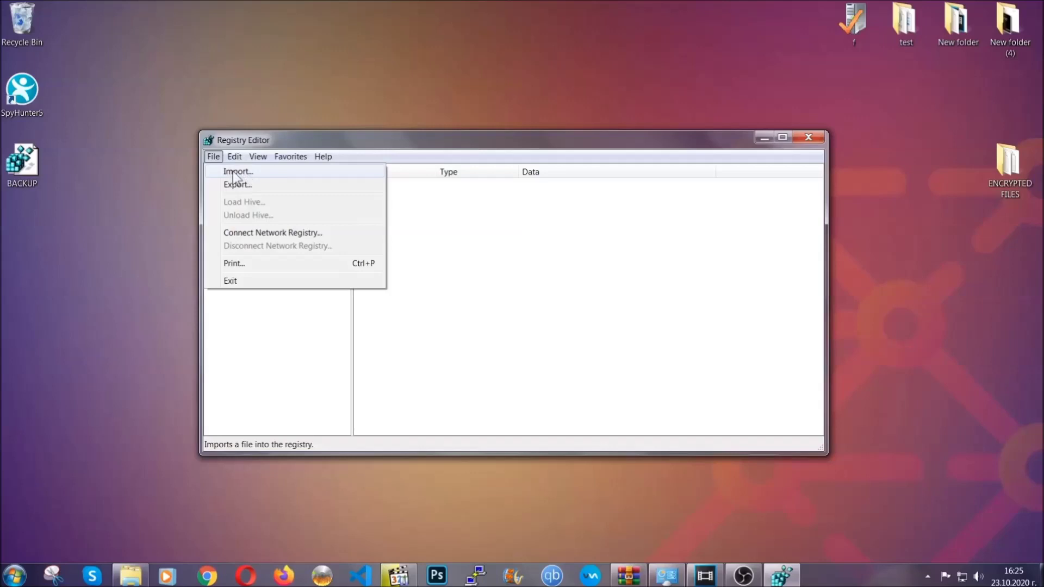
left_click(213, 157)
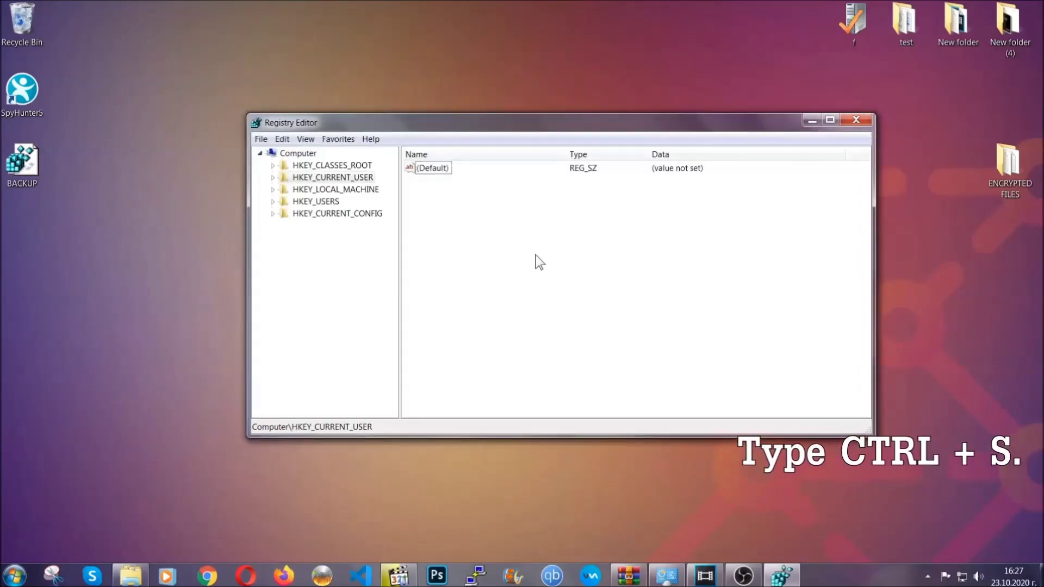
key("ctrl+f")
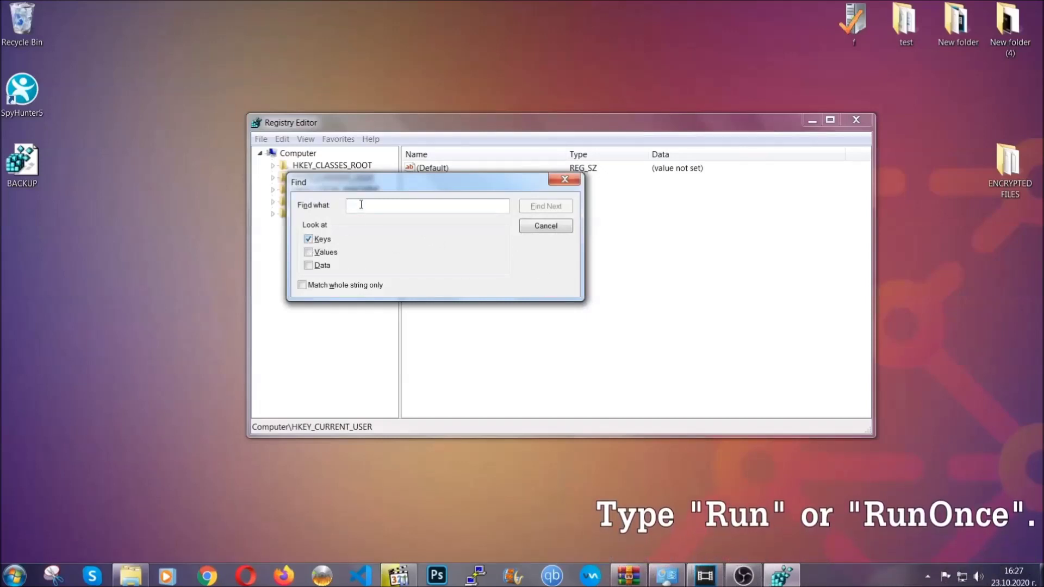
type("RunO")
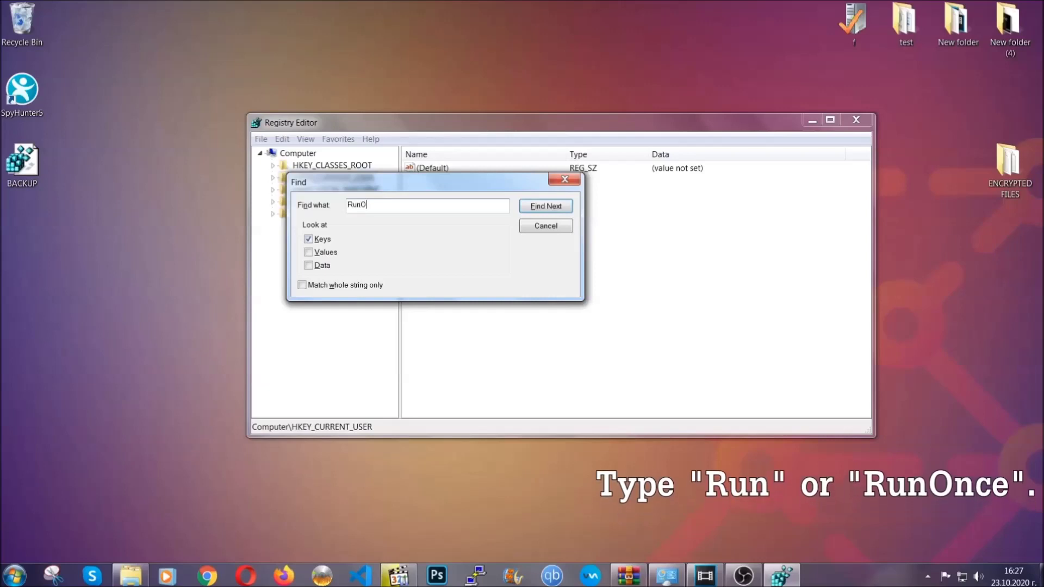
type("nce")
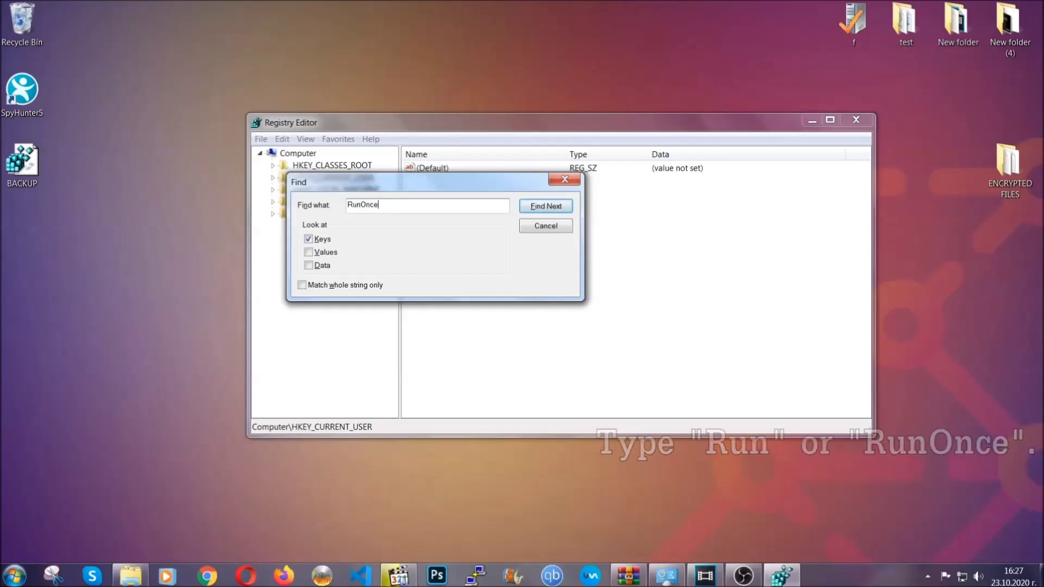
left_click(558, 210)
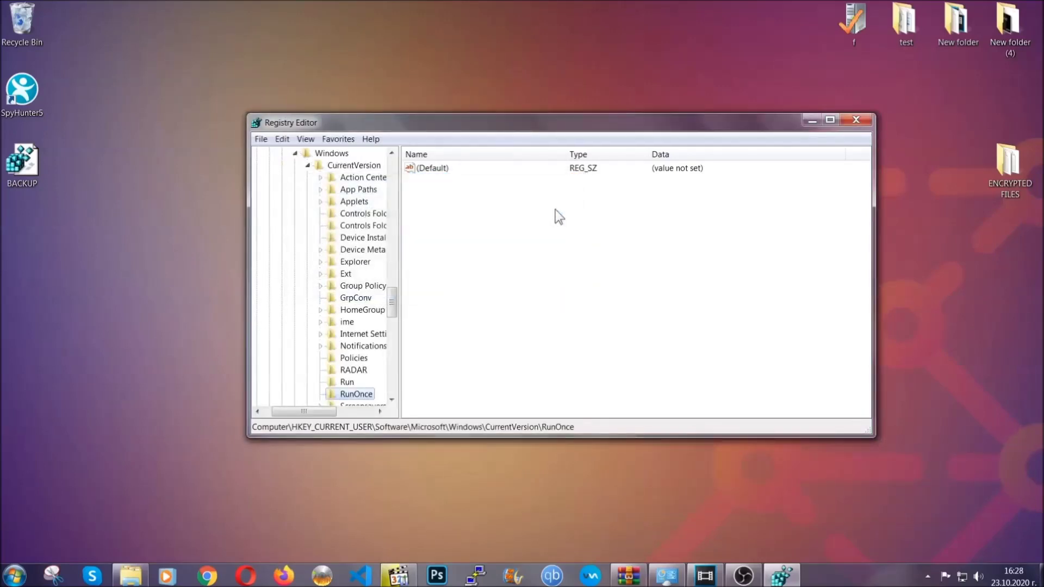
left_click_drag(398, 296, 392, 313)
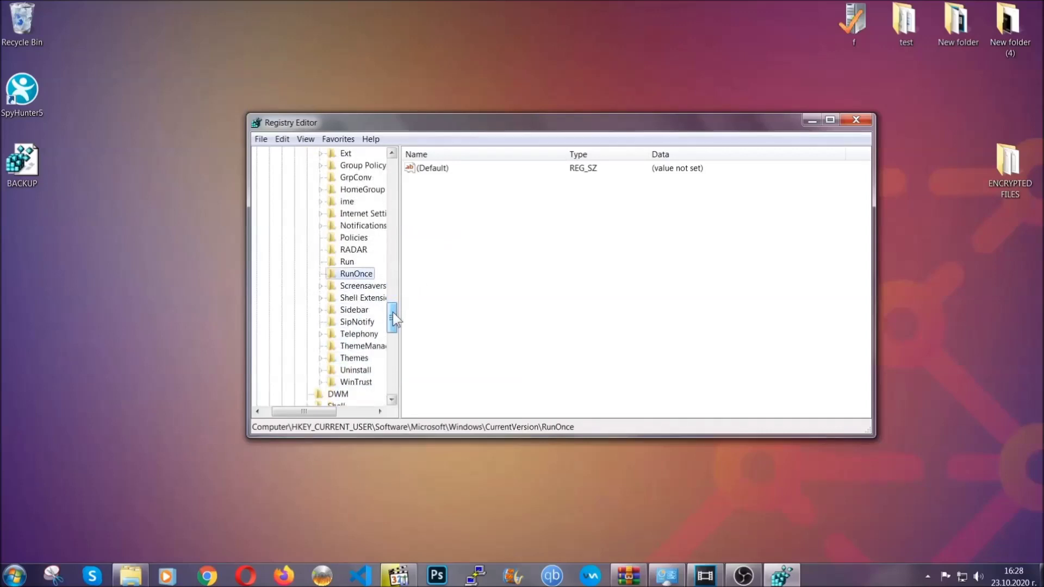
left_click(347, 261)
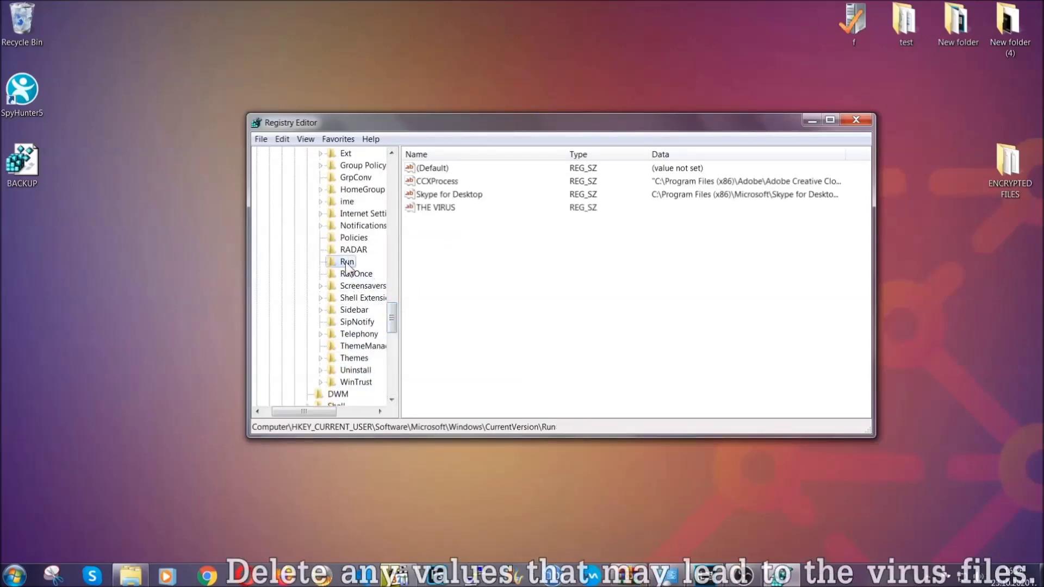
Delete the THE VIRUS value from the Run key, confirming the permanent deletion
left_click(428, 209)
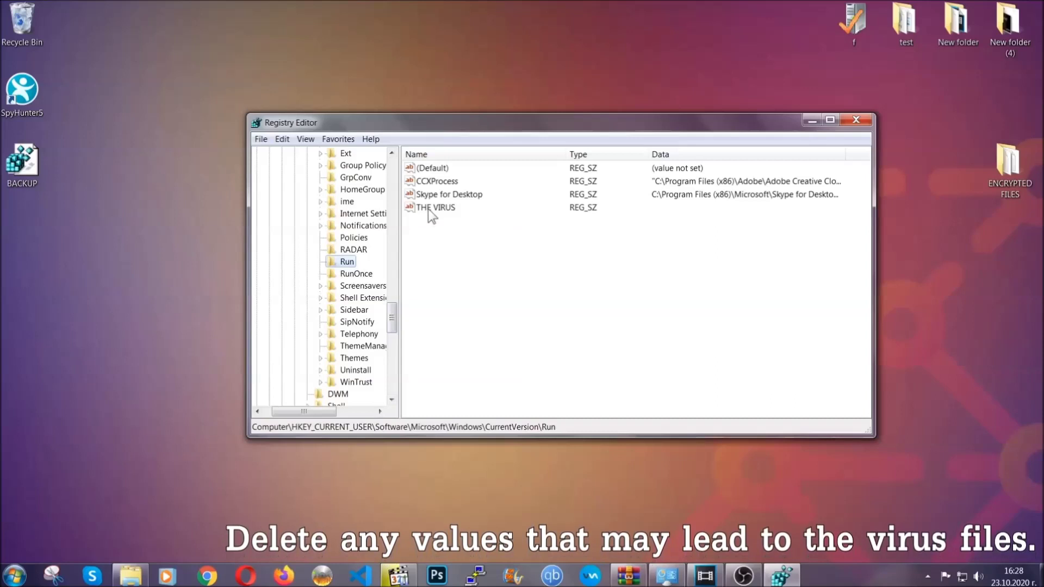
right_click(429, 209)
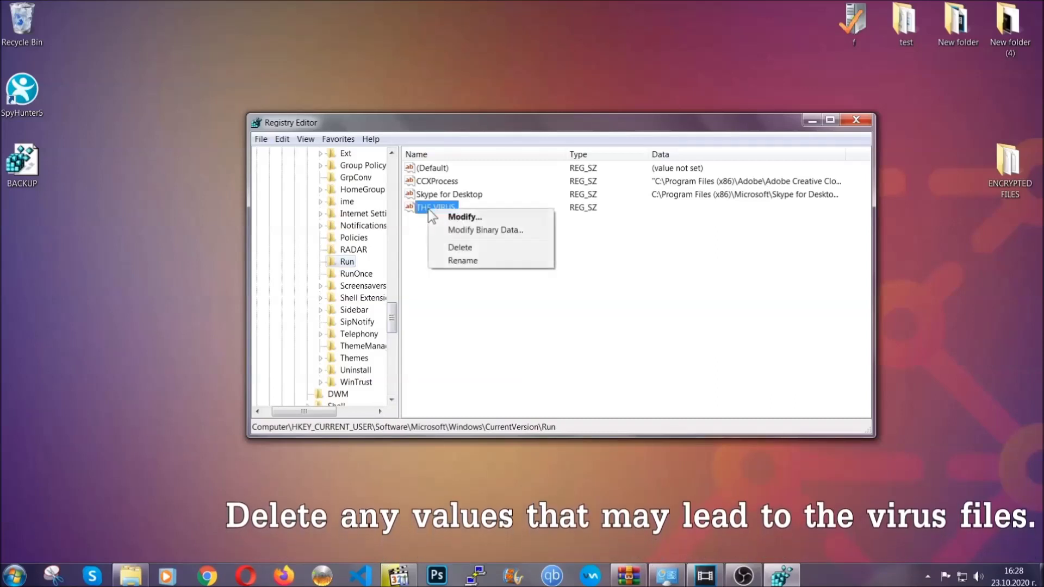
left_click(449, 247)
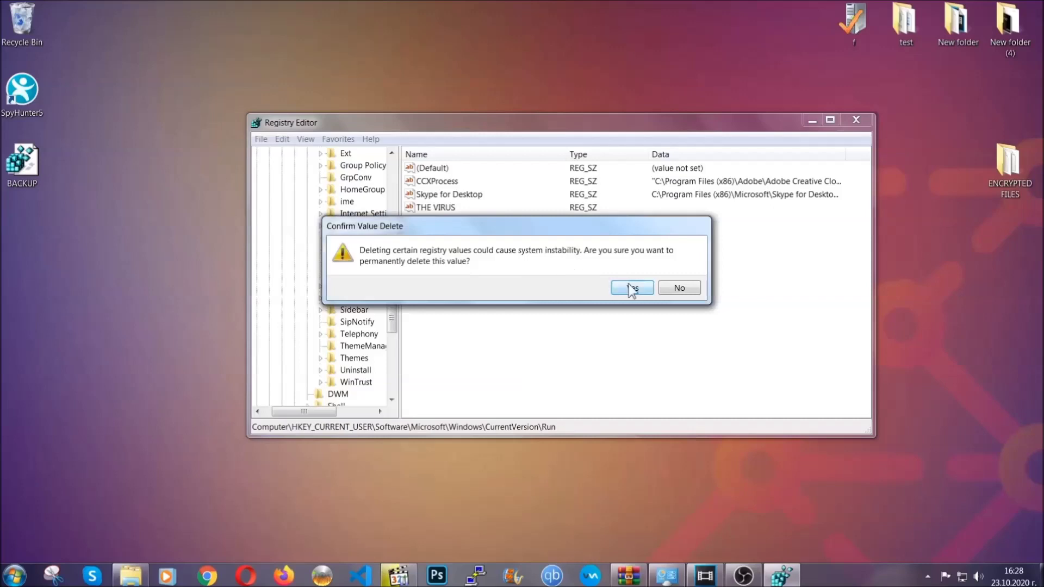
left_click(632, 289)
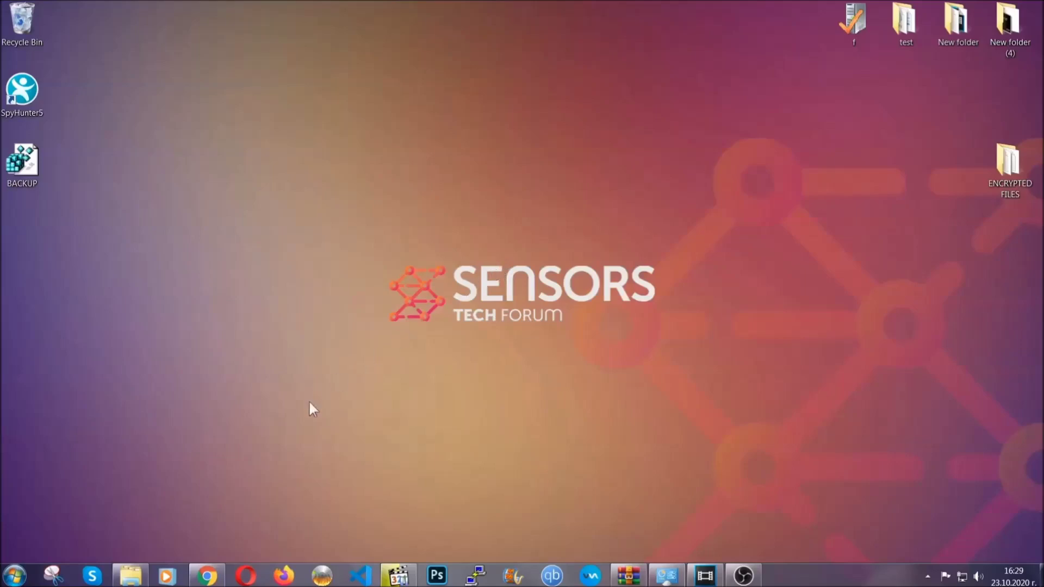
Return to the SensorsTechForum restore-files article and expand Method 2 - Restore Data via Windows Backup
left_click(207, 577)
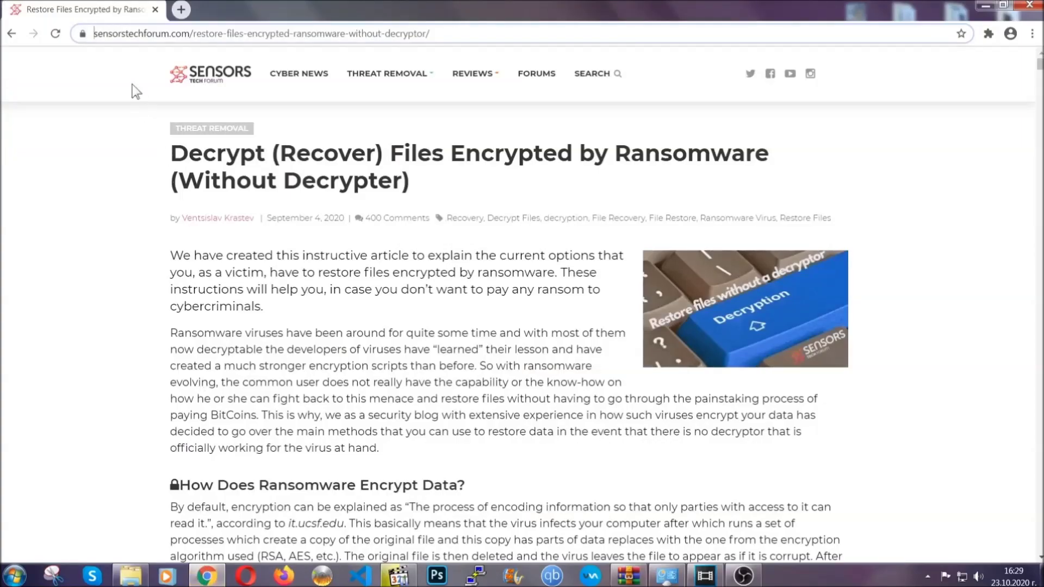
left_click_drag(95, 34, 471, 39)
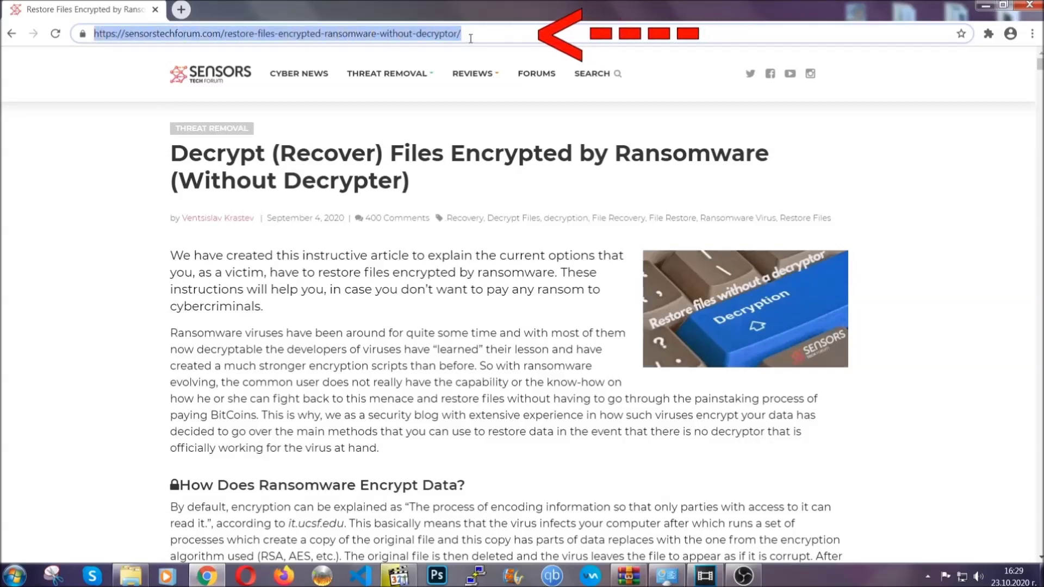
mouse_move(473, 107)
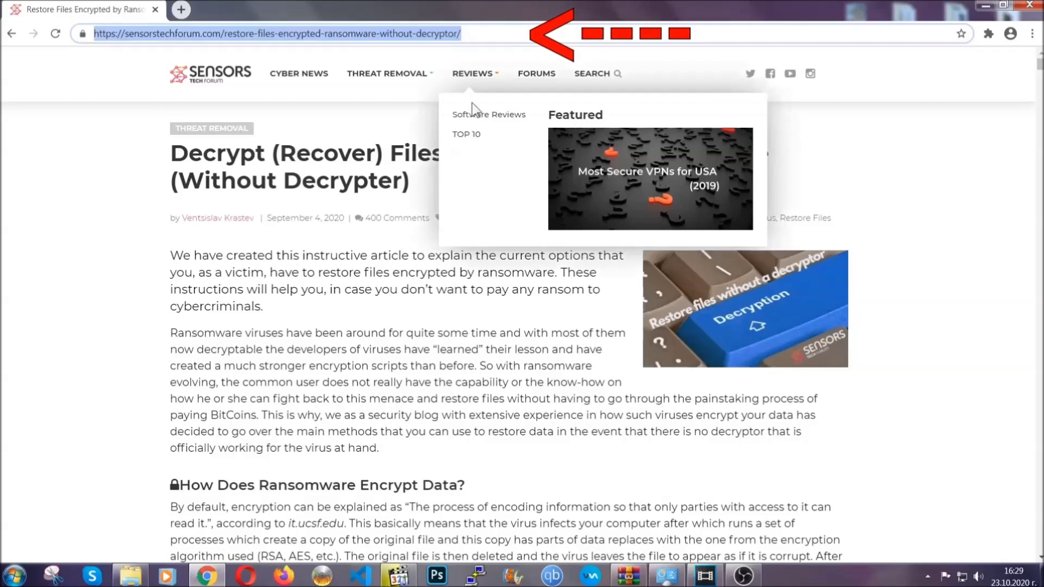
scroll(537, 297, "down", 5)
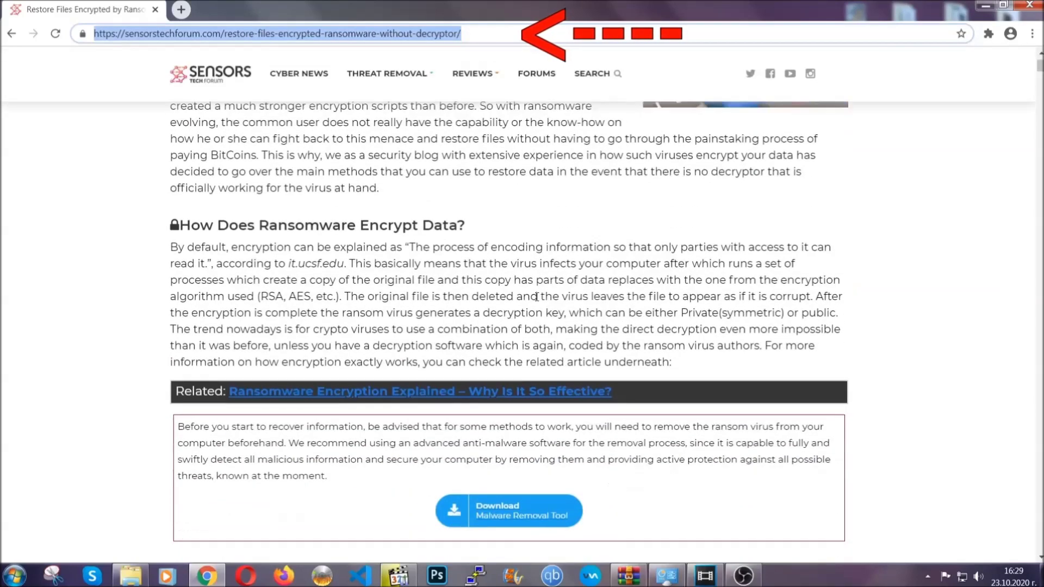
scroll(537, 297, "down", 6)
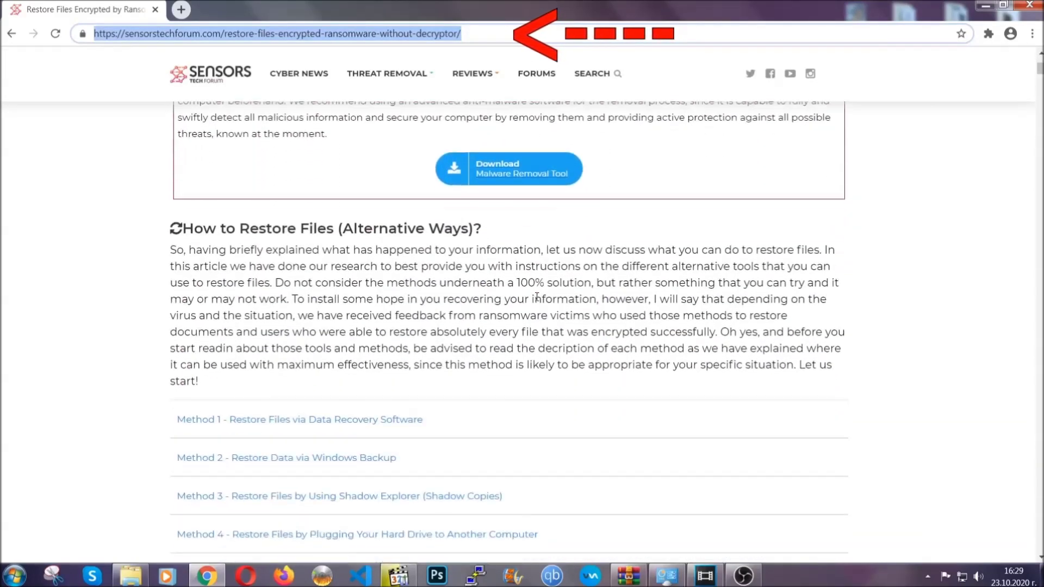
scroll(537, 297, "down", 4)
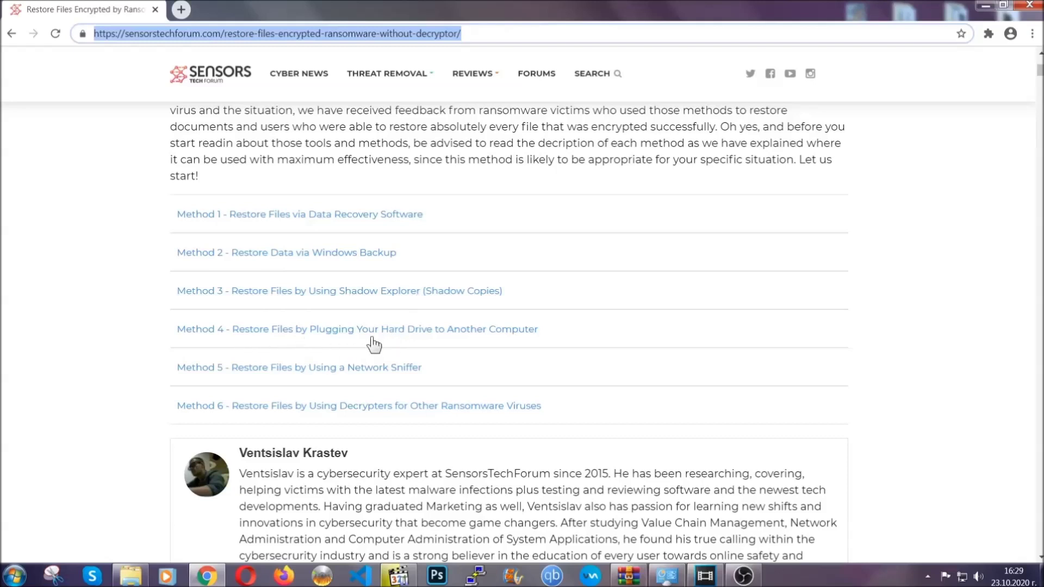
left_click(325, 252)
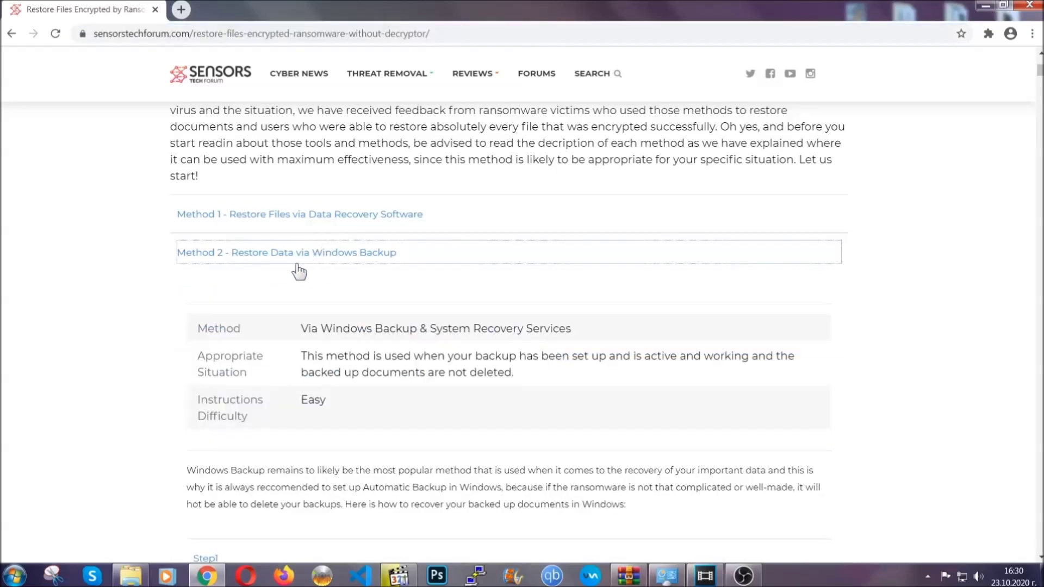
Expand Step1, Step2 and Step3 of the Windows Backup method
left_click_drag(311, 311, 367, 406)
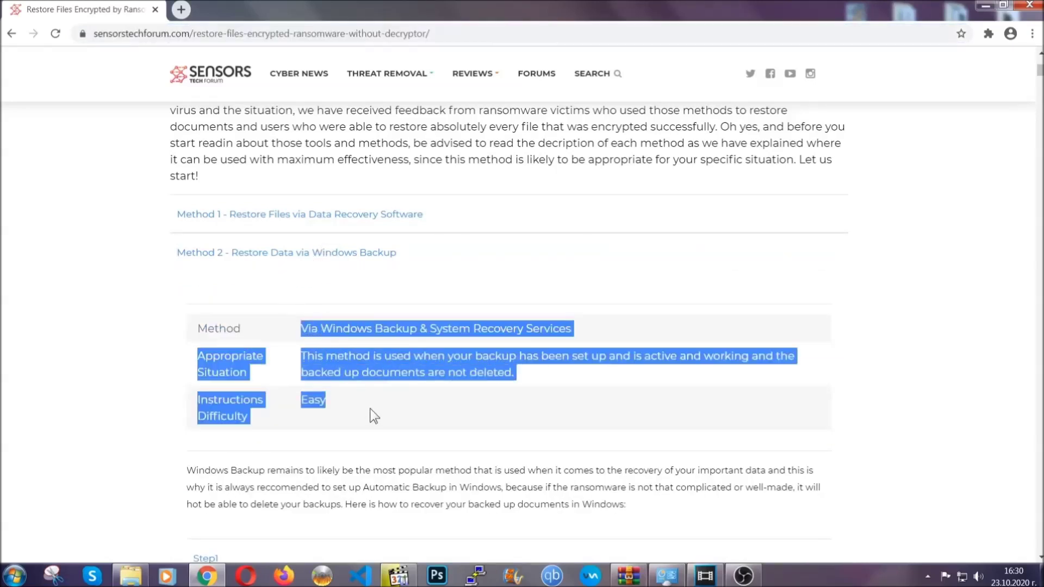
left_click(373, 405)
scroll(373, 406, "down", 4)
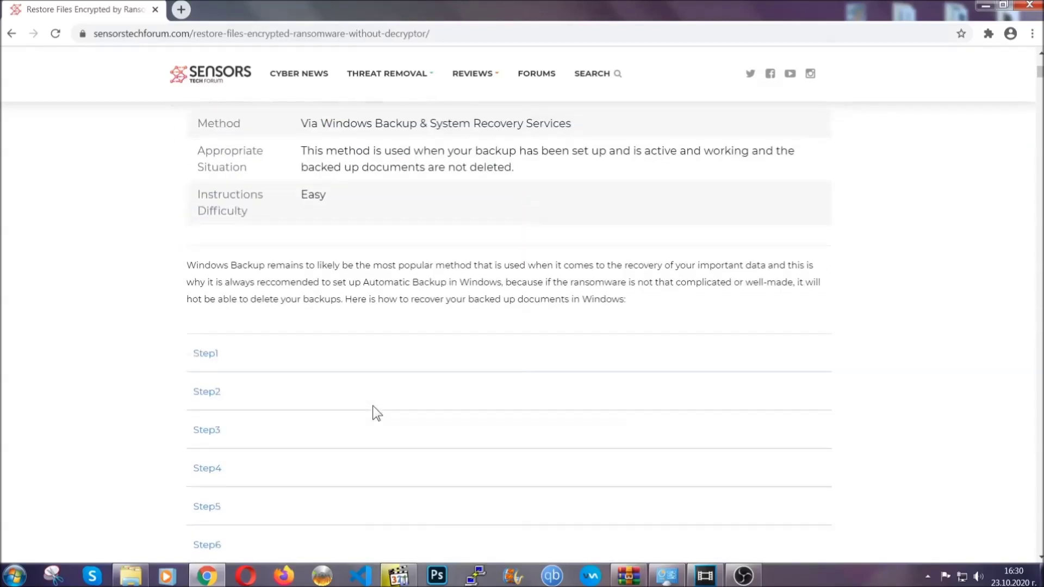
scroll(373, 406, "down", 1)
left_click(214, 285)
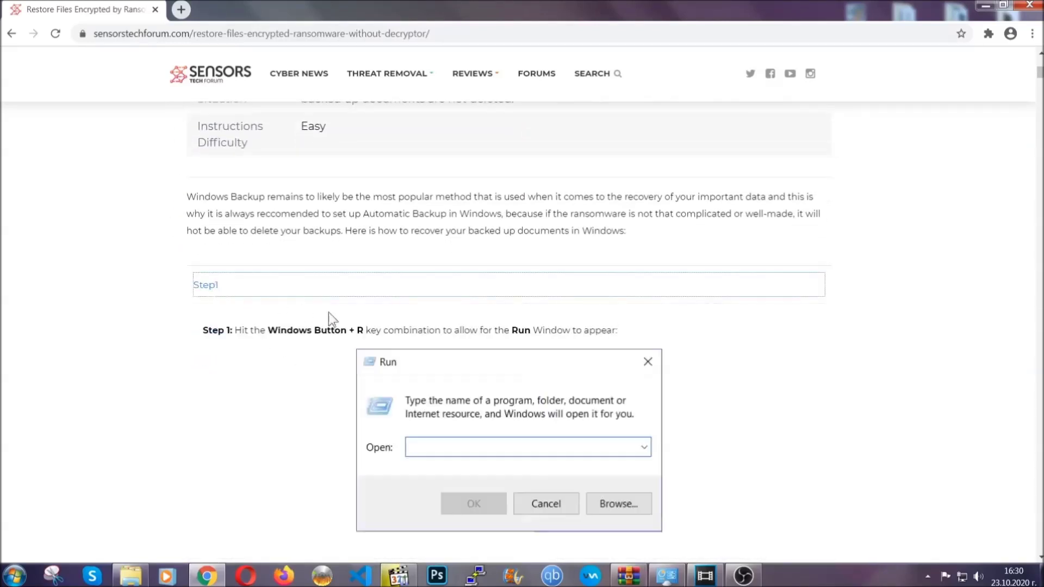
scroll(489, 338, "down", 5)
left_click(244, 342)
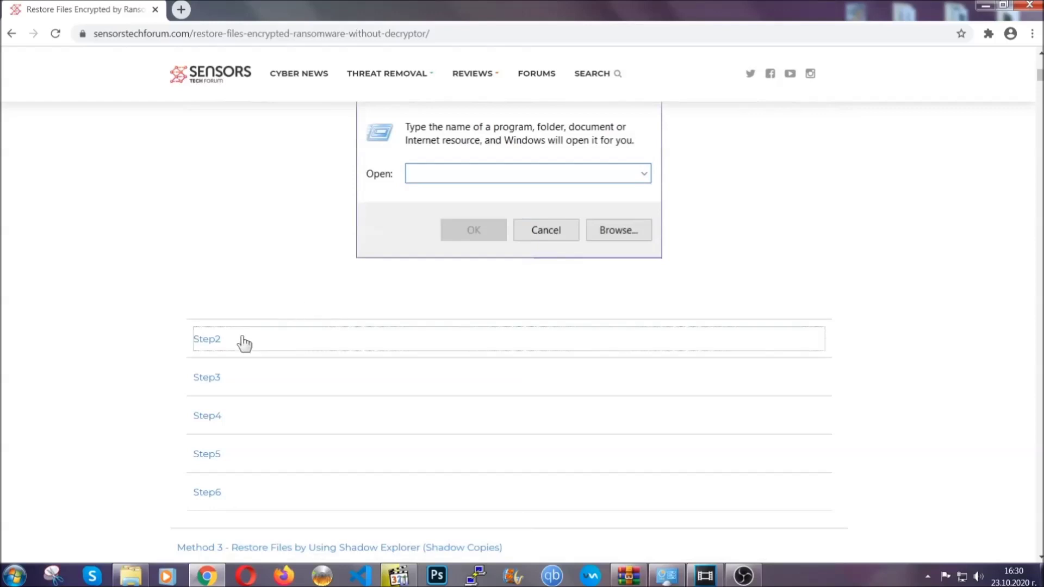
scroll(468, 344, "down", 5)
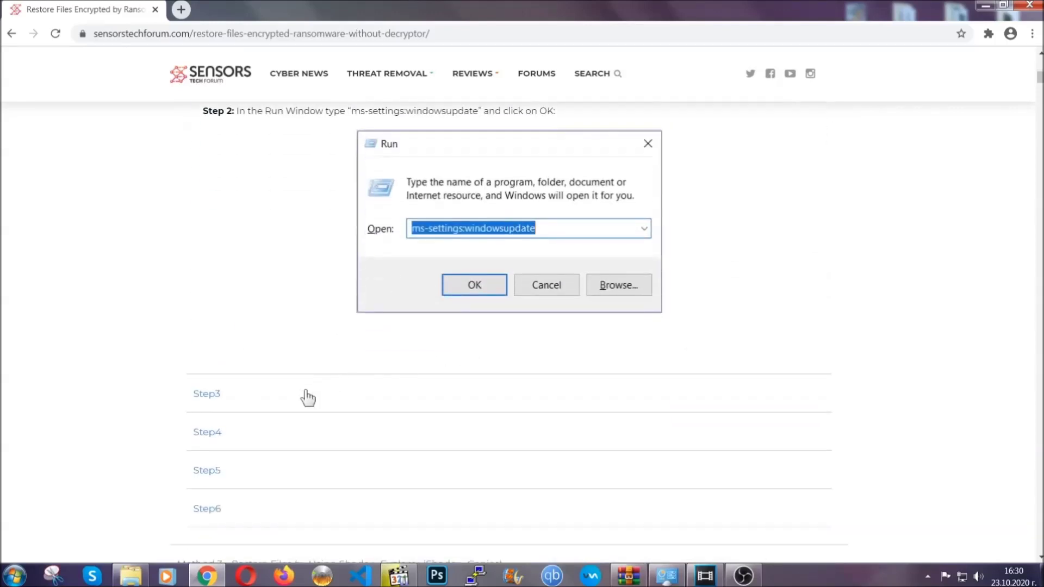
left_click(308, 397)
Scroll through the expanded steps, then minimize Chrome to show the desktop
scroll(461, 373, "down", 4)
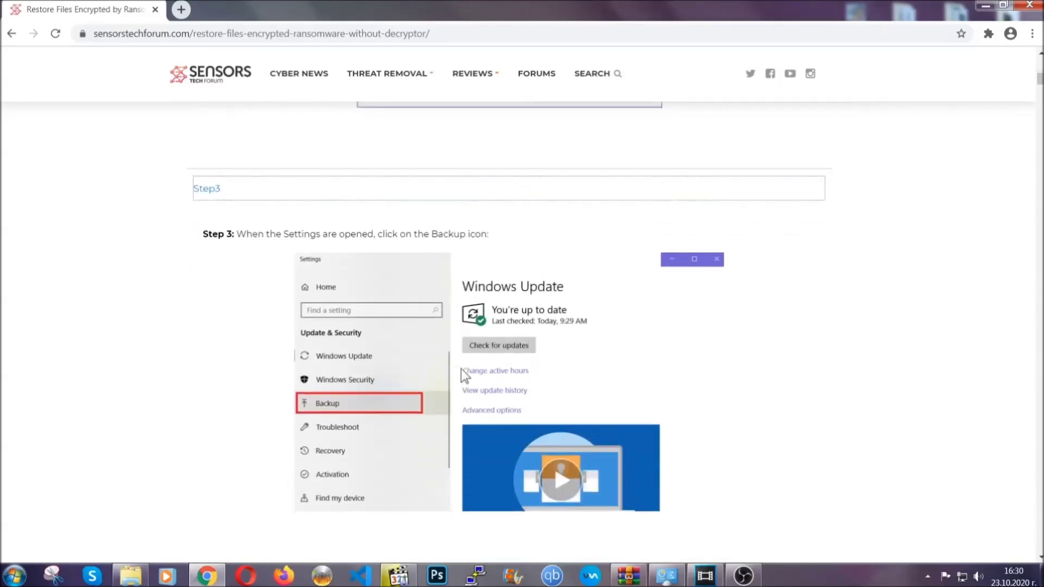
scroll(462, 369, "down", 5)
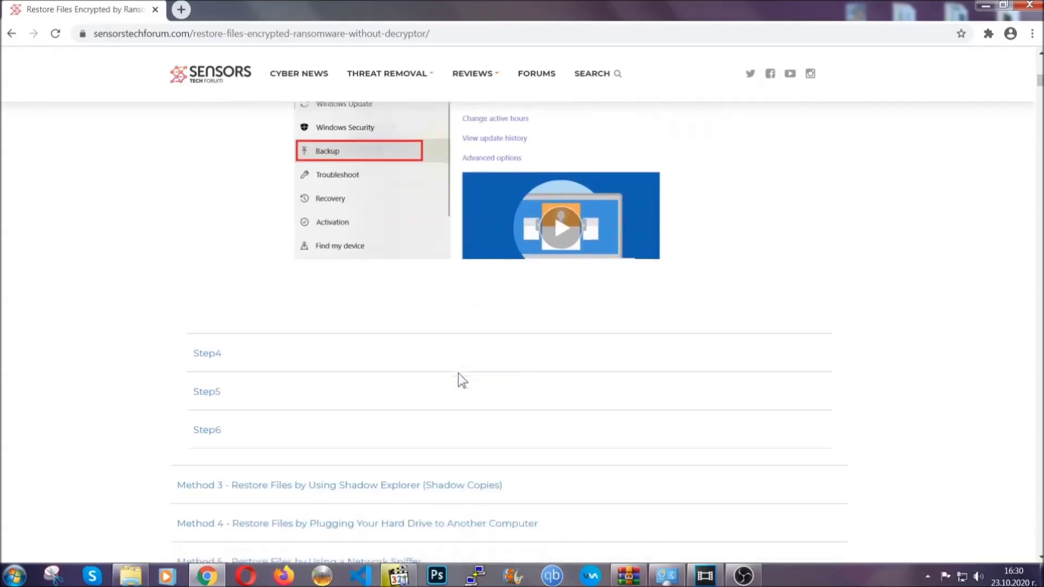
scroll(459, 373, "down", 8)
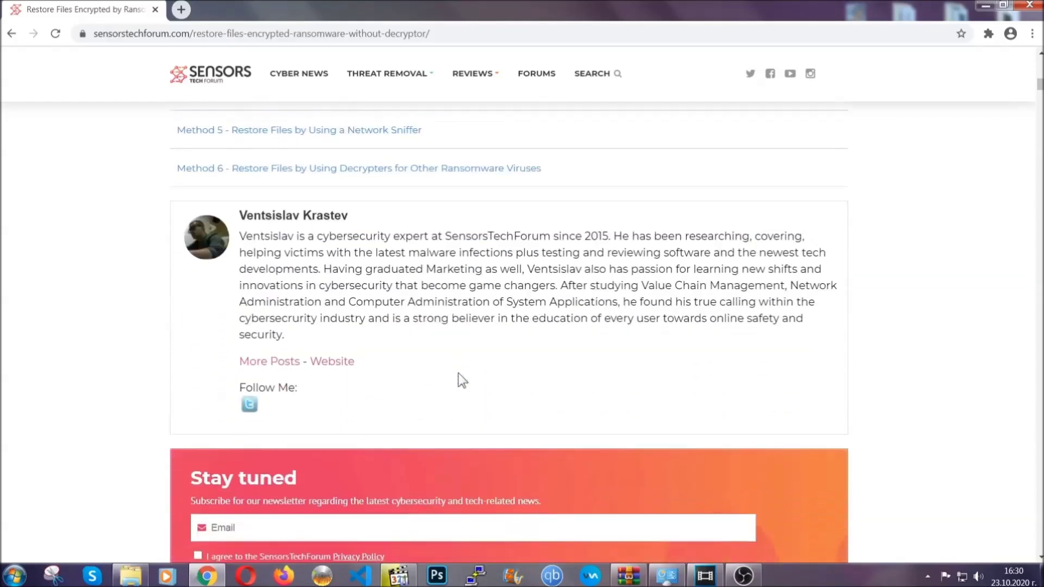
scroll(458, 373, "up", 20)
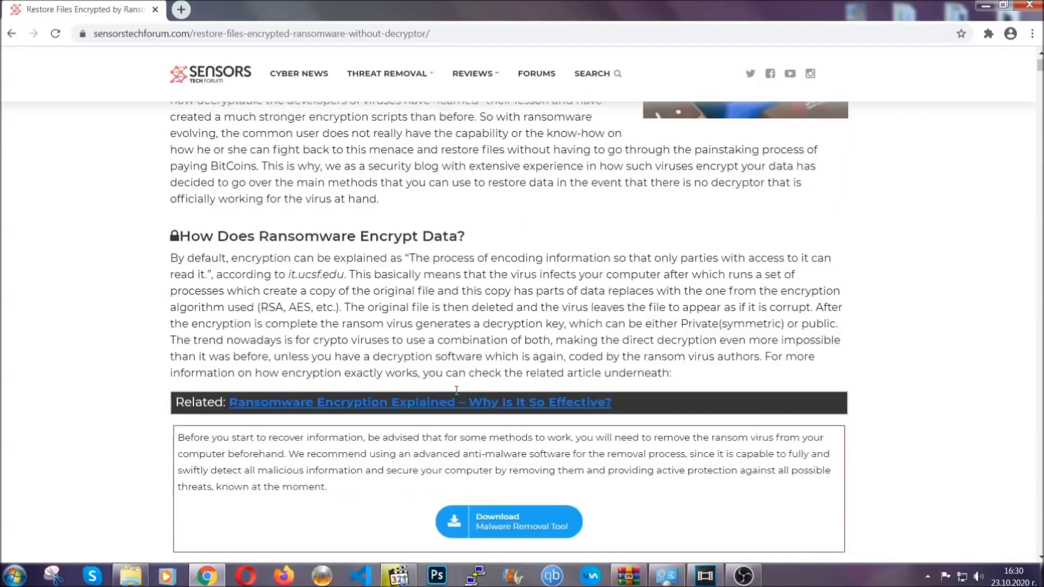
scroll(456, 390, "up", 5)
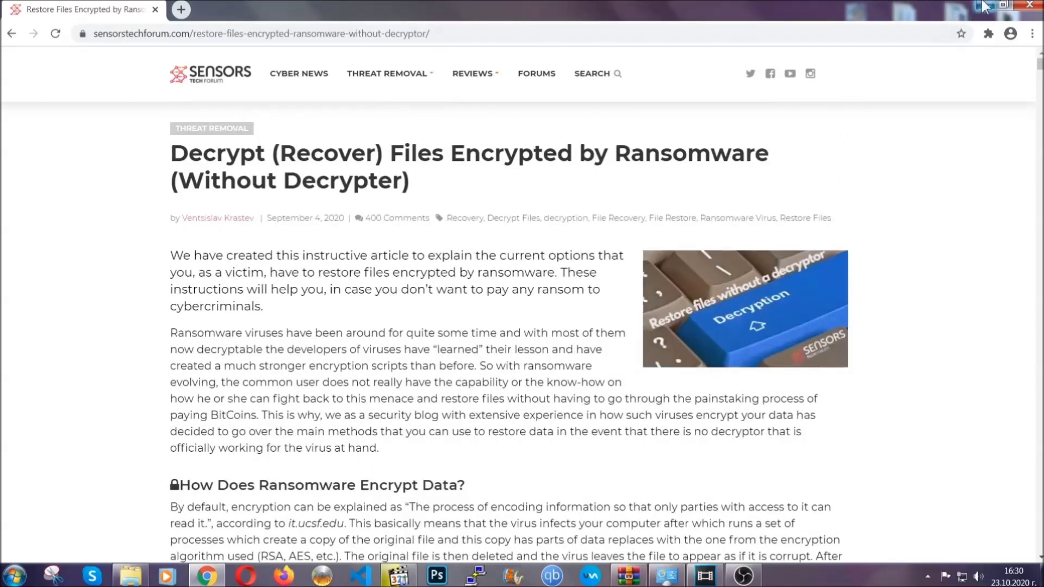
left_click(984, 7)
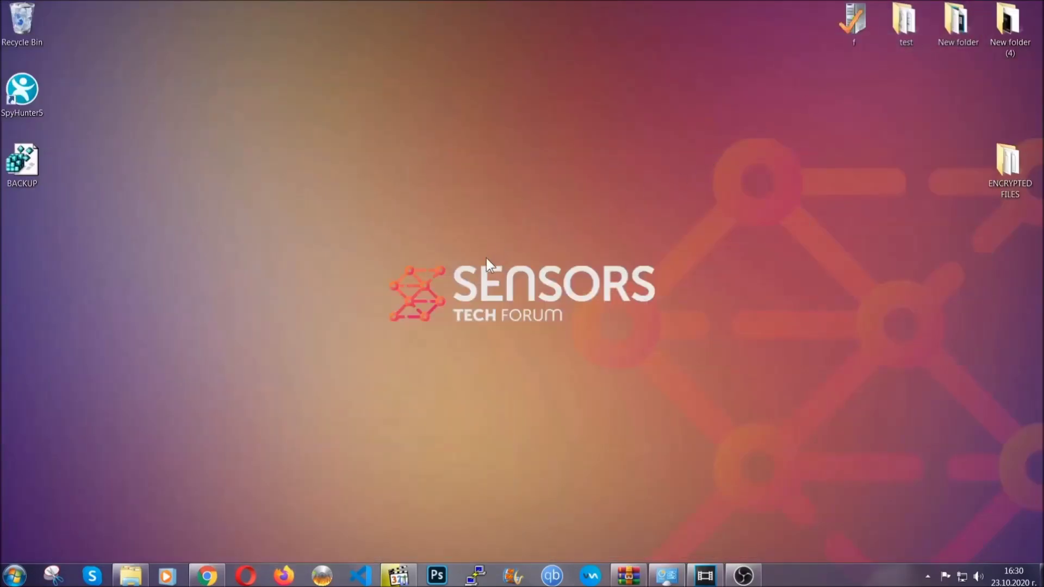